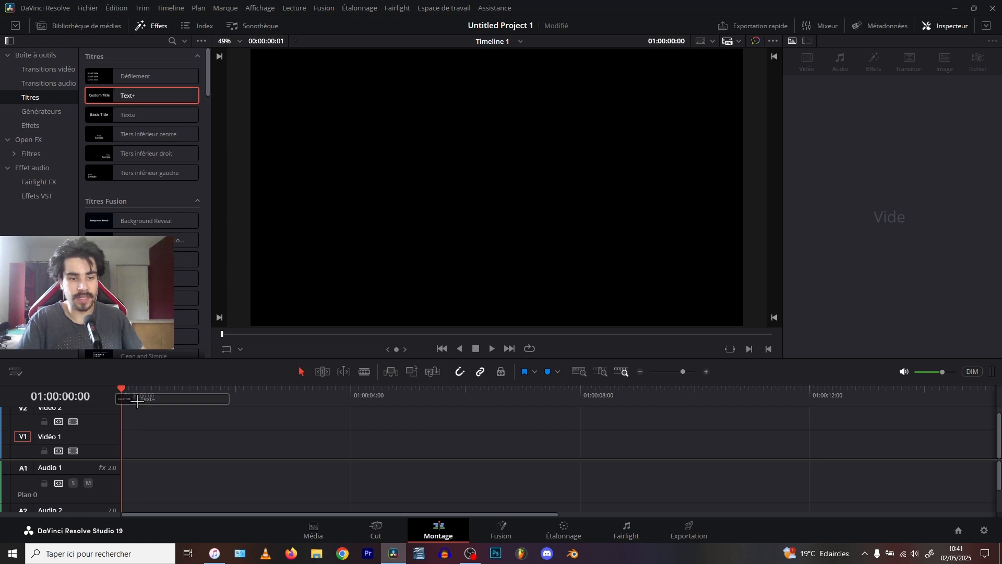
Place a Text+ title at the start of the Vidéo 1 track, preview it briefly and return the playhead to the start
click(133, 444)
key(space)
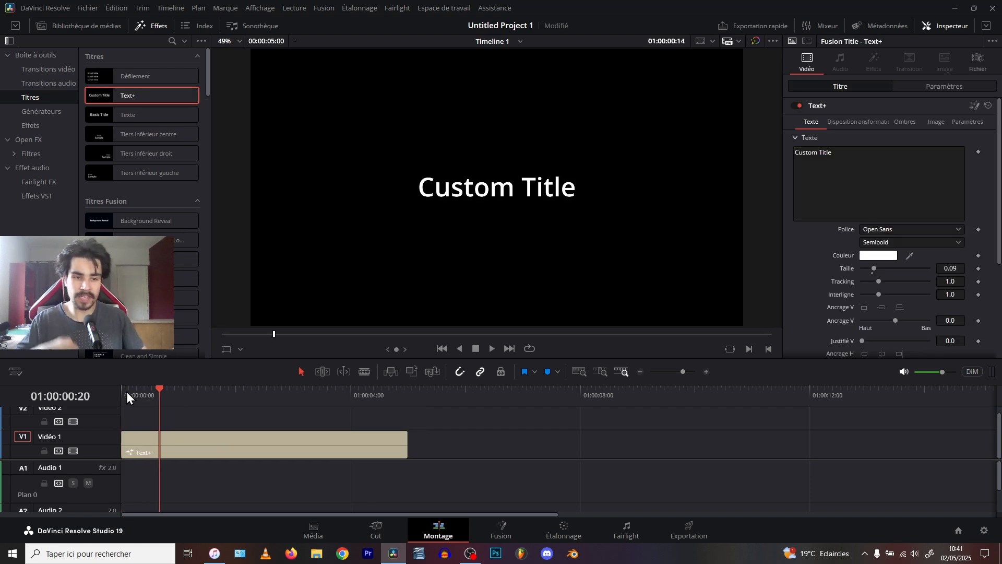
click(124, 396)
drag(136, 399, 113, 393)
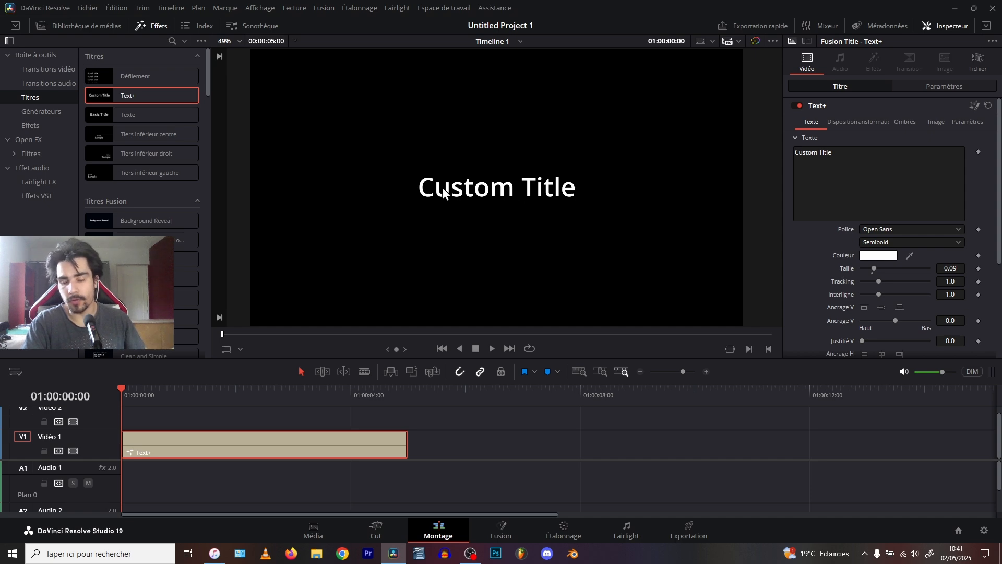
Replace the title's default text with "Lolmdr"
click(947, 140)
key(ctrl+a)
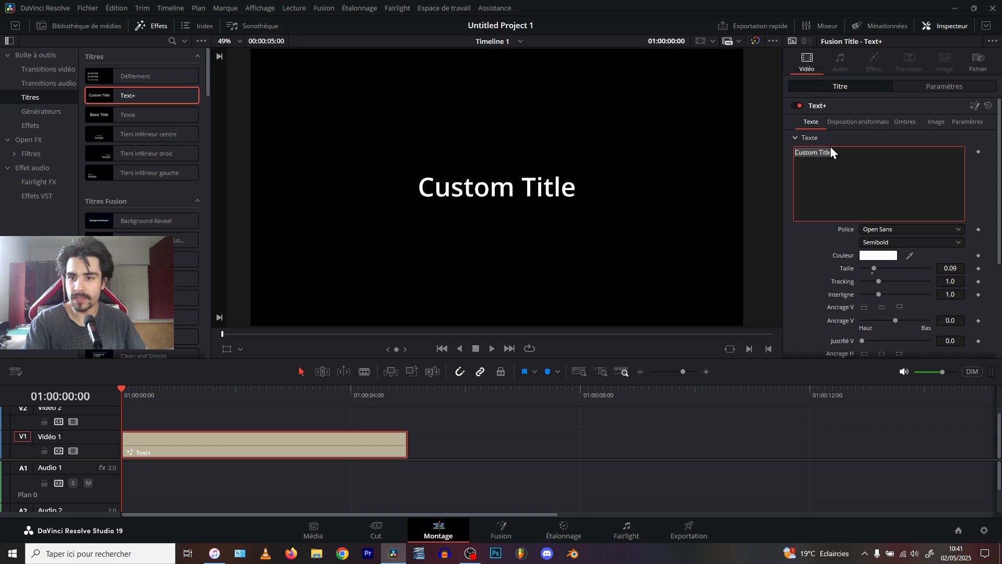
text(L)
key(Caps_Lock)
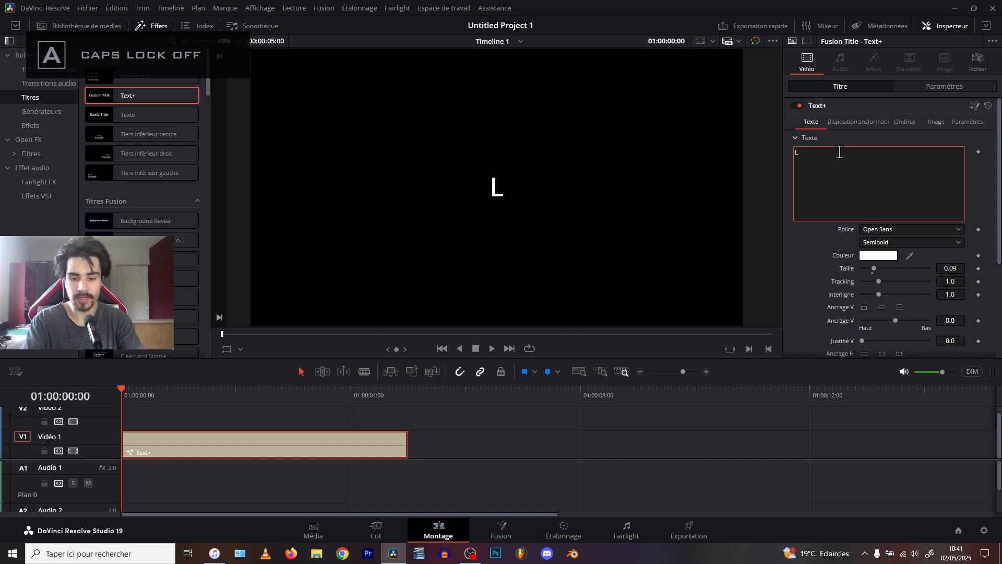
text(olmdr)
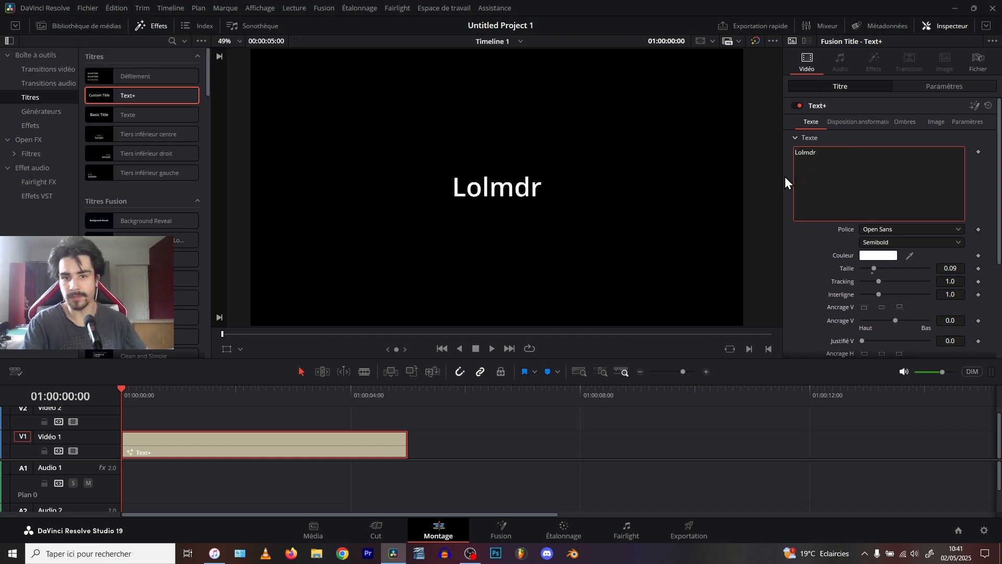
Shorten the title clip on the timeline to a duration of 00:00:02:12
drag(406, 452, 281, 454)
click(176, 399)
drag(175, 399, 234, 402)
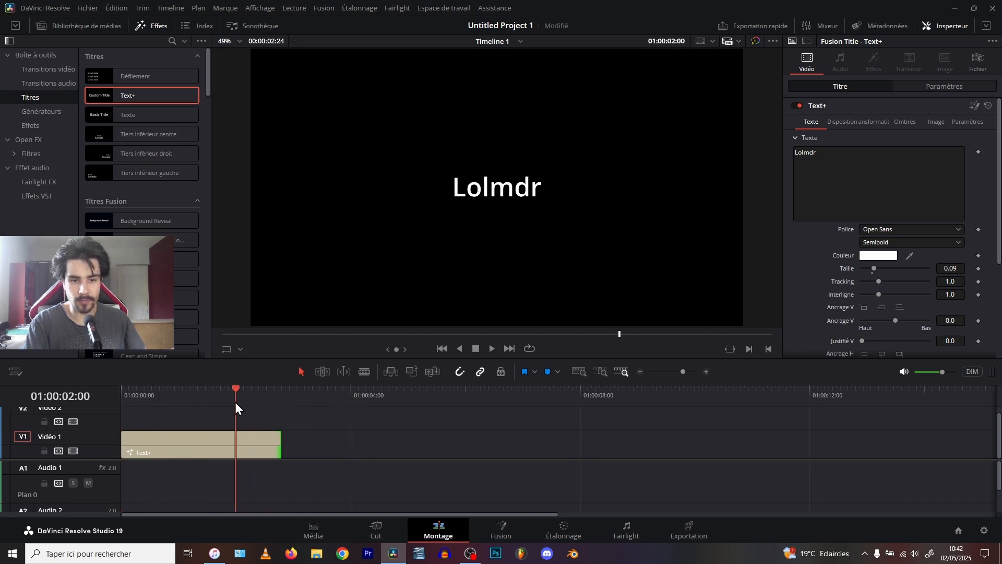
drag(280, 444, 255, 444)
click(229, 390)
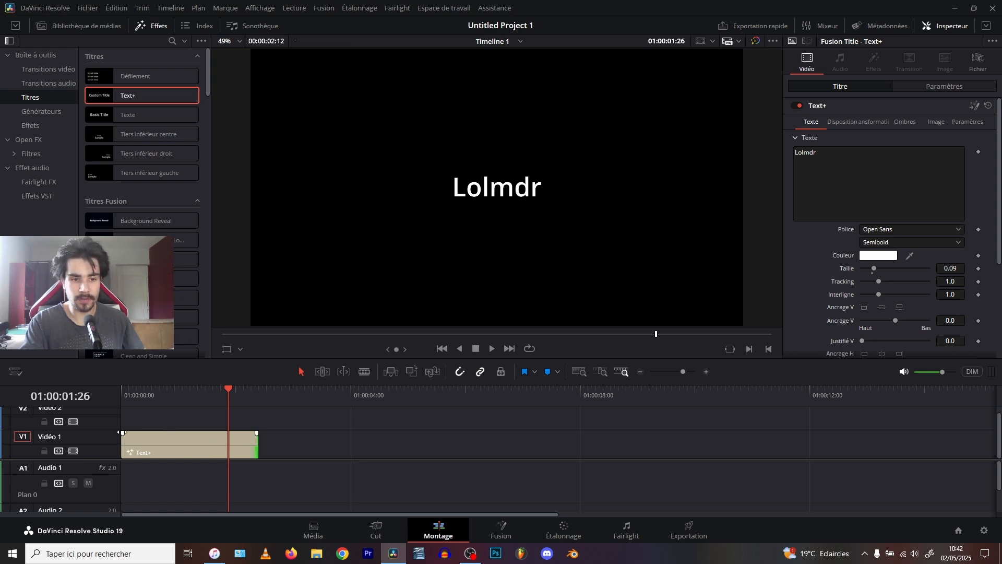
Add a short fade-in and fade-out to the title clip and play it back from the start
mouse_move(122, 433)
mouse_down()
mouse_move(157, 433)
mouse_move(137, 433)
mouse_up()
drag(255, 433, 112, 394)
key(space)
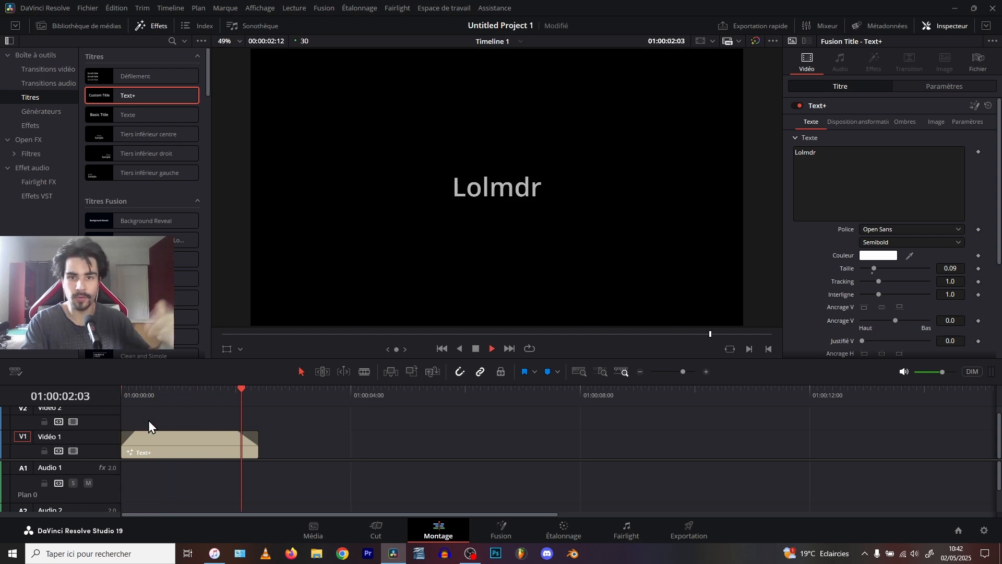
drag(180, 400, 63, 392)
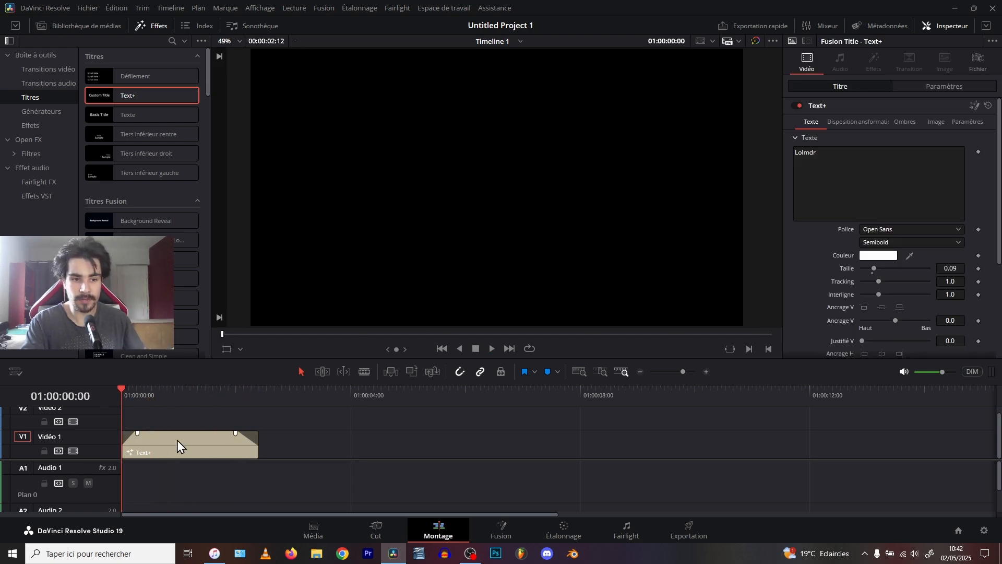
key(space)
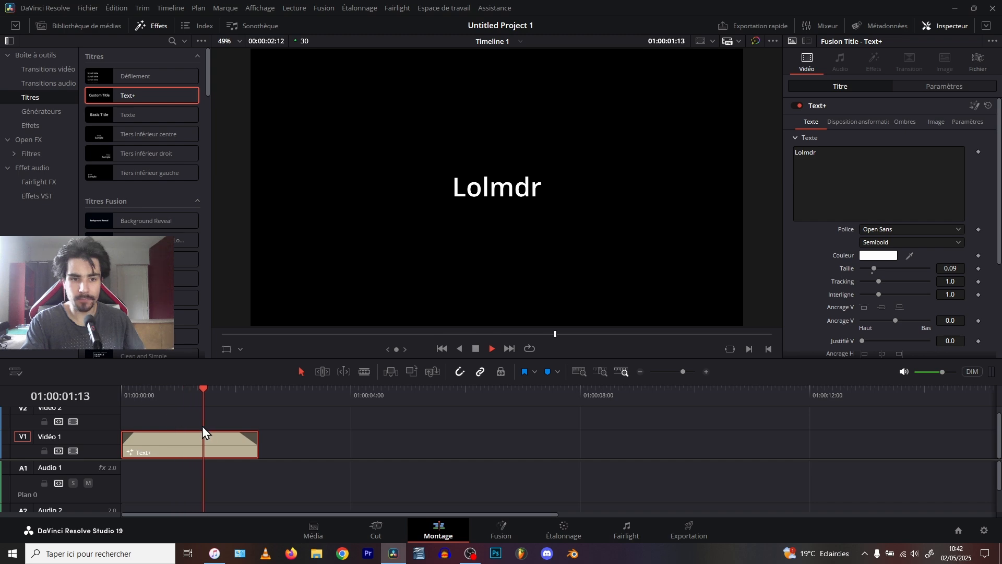
Stop playback, remove both fades from the title clip and return the playhead to the start
key(space)
drag(239, 433, 283, 433)
drag(133, 432, 116, 433)
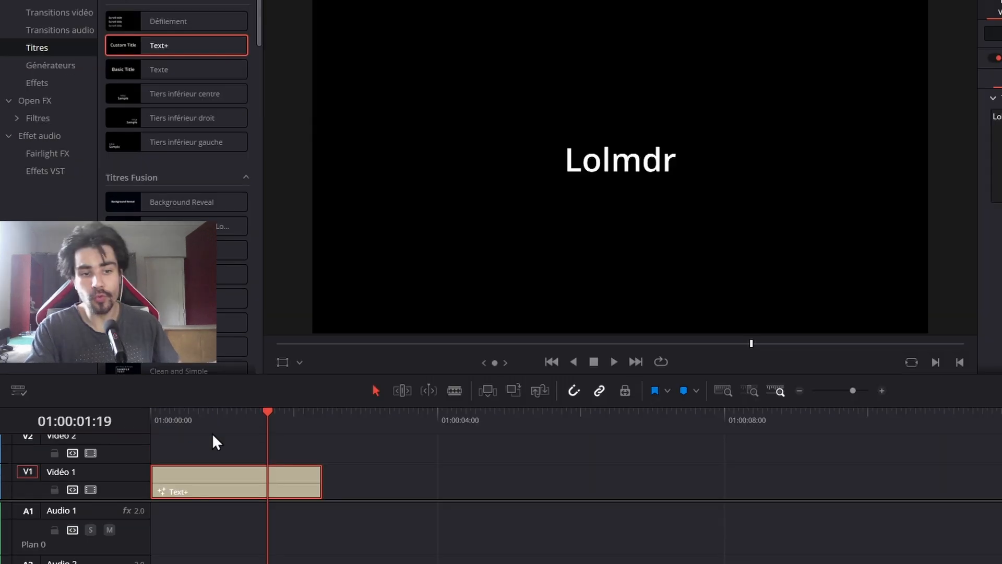
drag(212, 420, 102, 421)
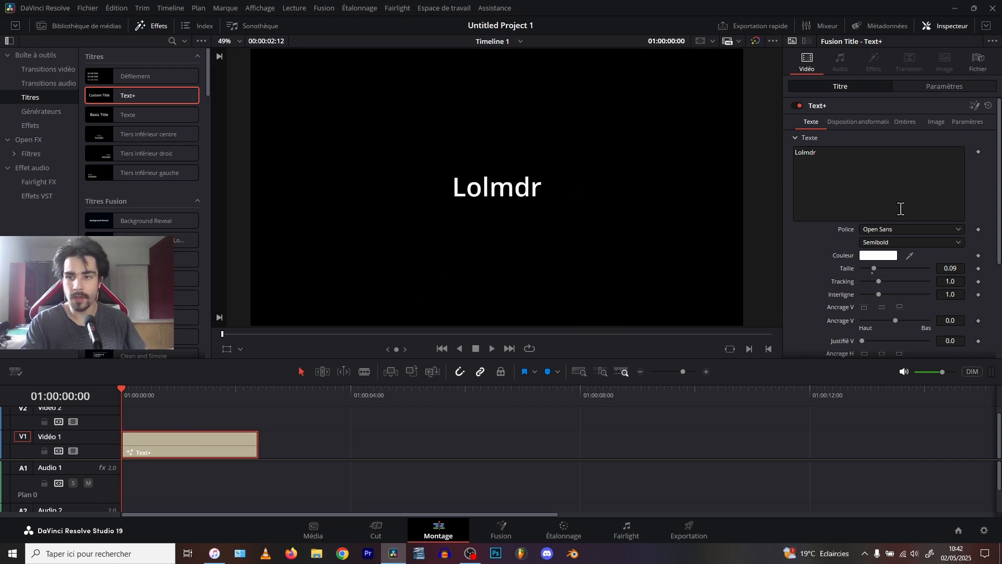
Try a Position keyframe at the start of the clip in the title's transform settings, save and preview, and undo the keyframe
click(939, 85)
drag(192, 392, 113, 394)
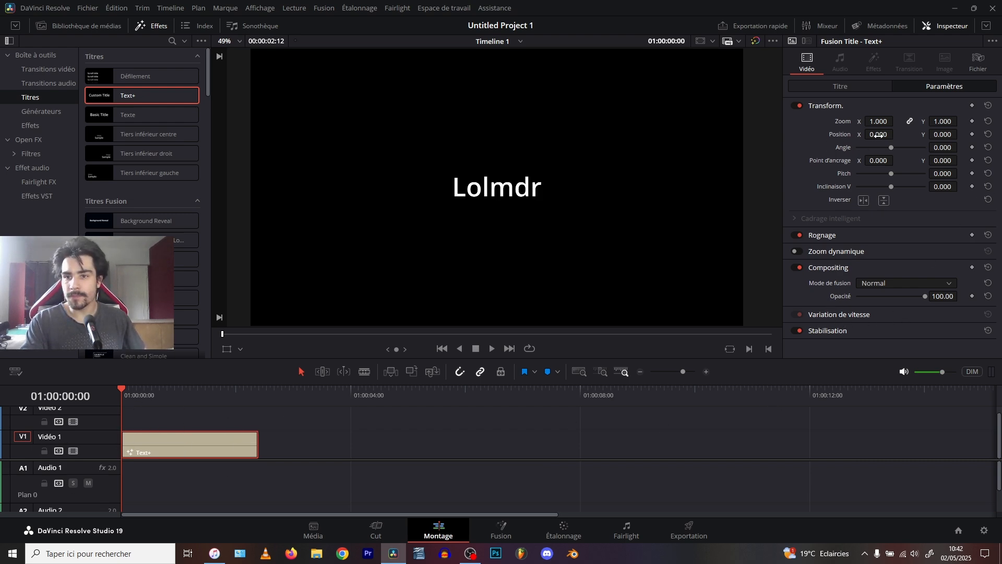
mouse_move(945, 133)
mouse_down()
mouse_move(934, 135)
mouse_move(956, 135)
mouse_move(918, 134)
mouse_move(944, 135)
mouse_up()
key(ctrl+z)
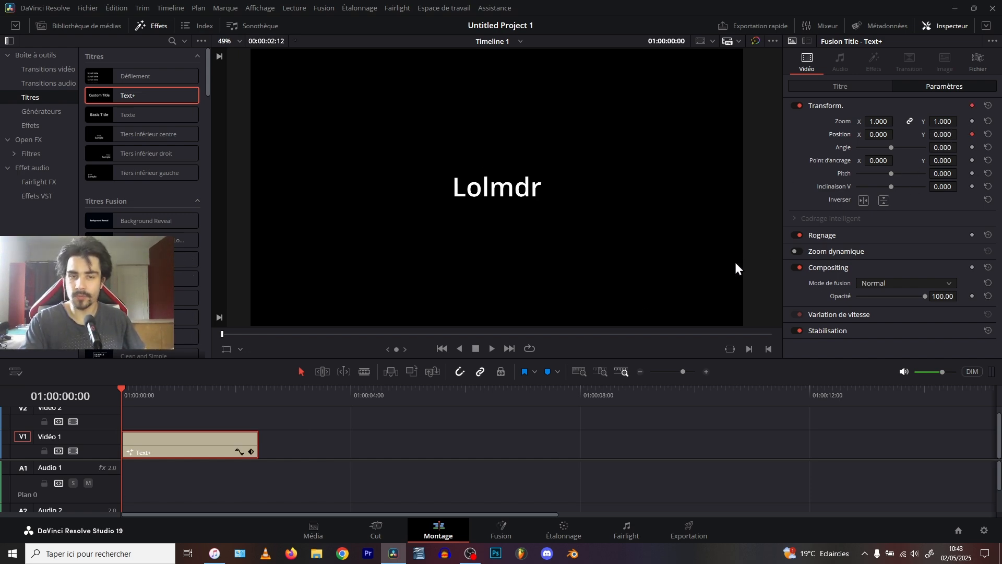
key(ctrl+s)
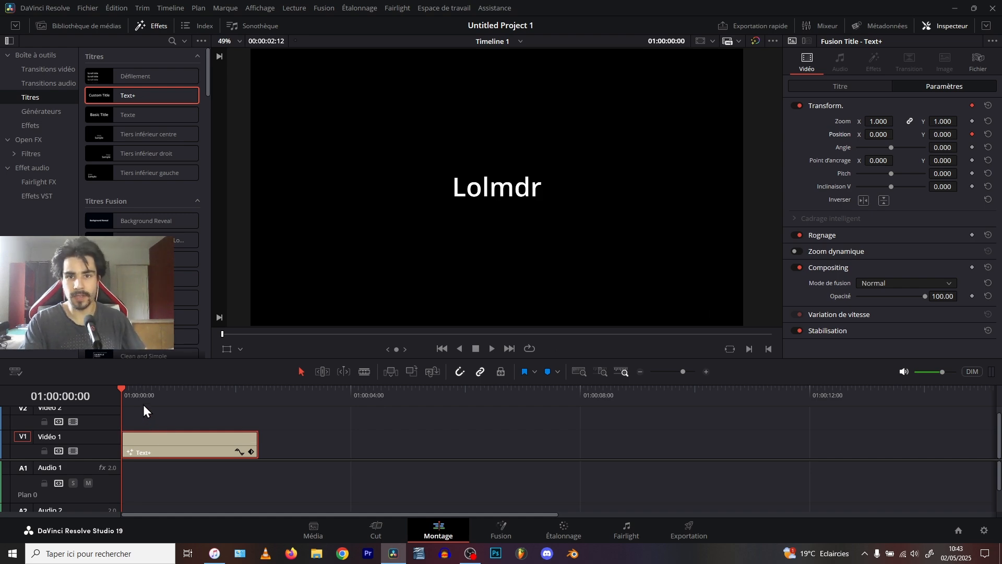
key(space)
key(space)
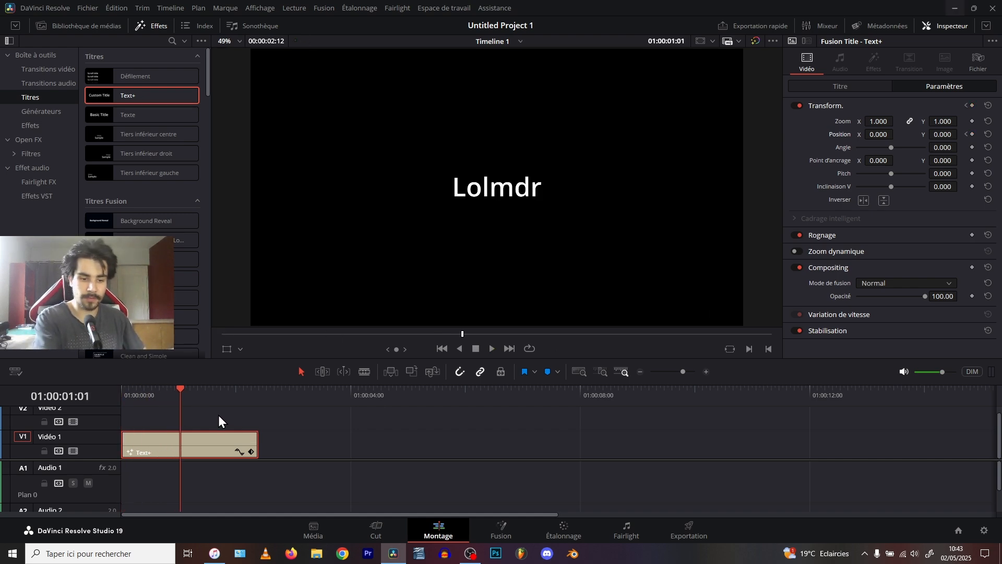
key(ctrl+z)
click(369, 450)
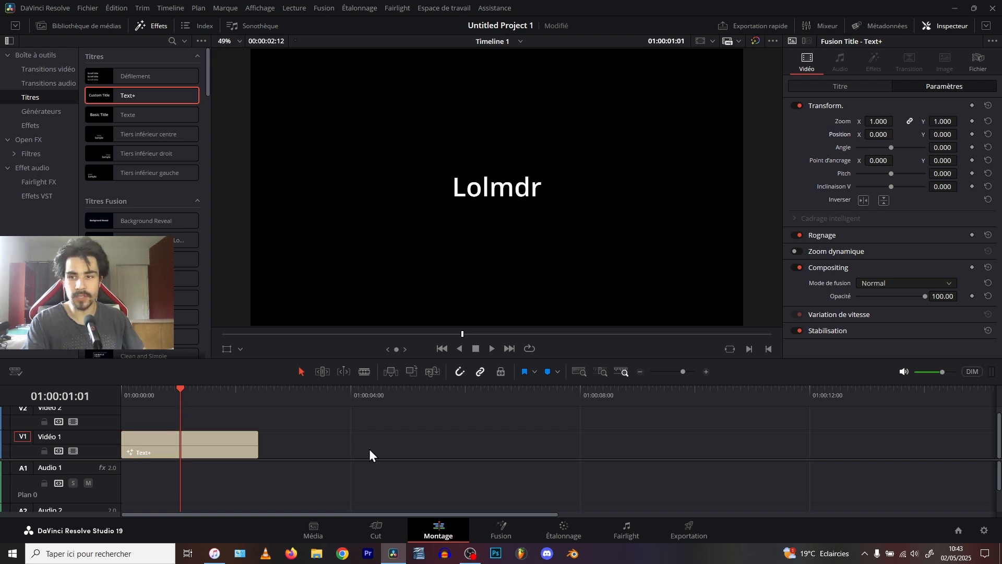
Try animating the title's Y position with keyframes from -626 at the clip's start to 1 at 01:00:01:04, and reset the position
key(Home)
click(157, 440)
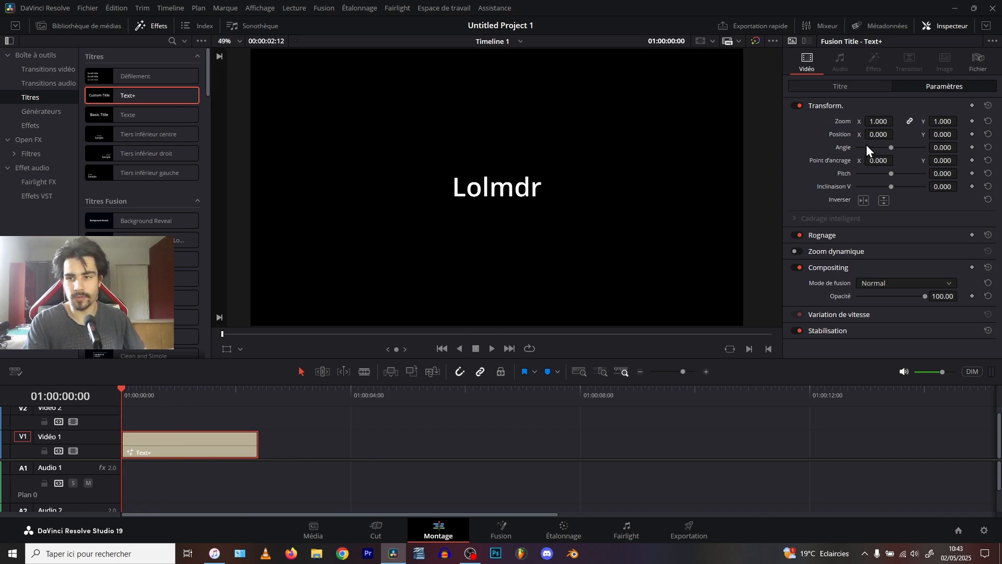
click(972, 135)
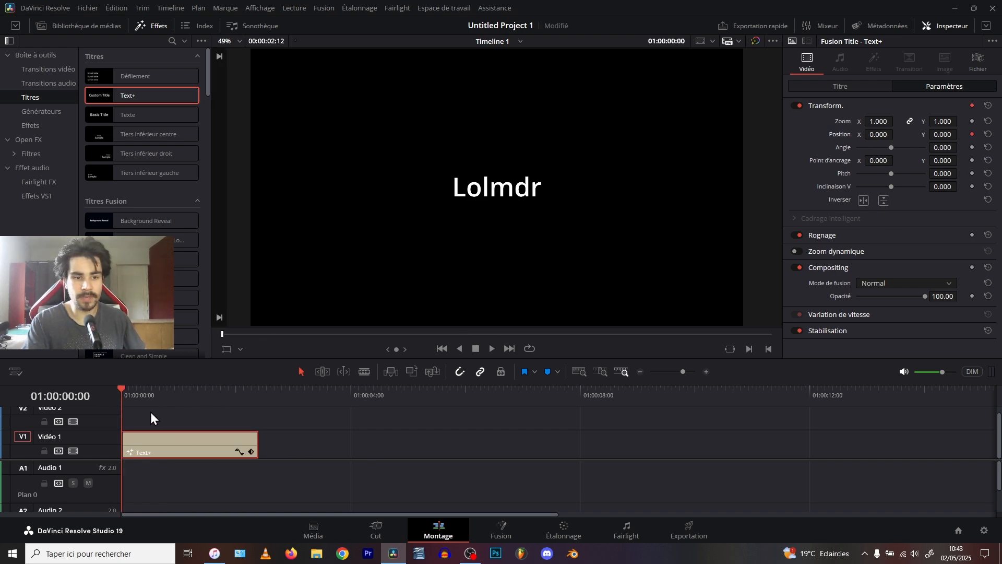
drag(943, 134, 621, 134)
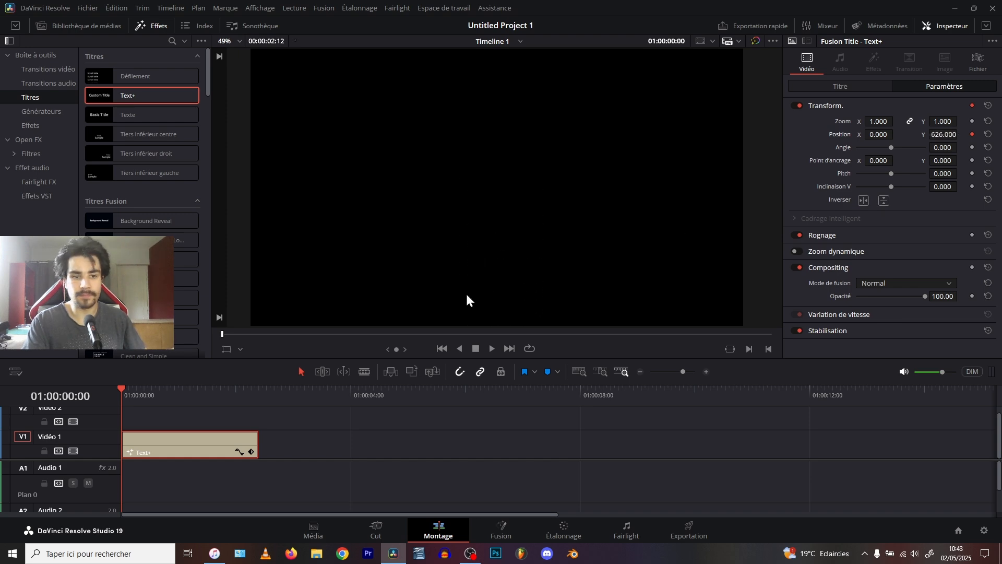
drag(140, 390, 186, 390)
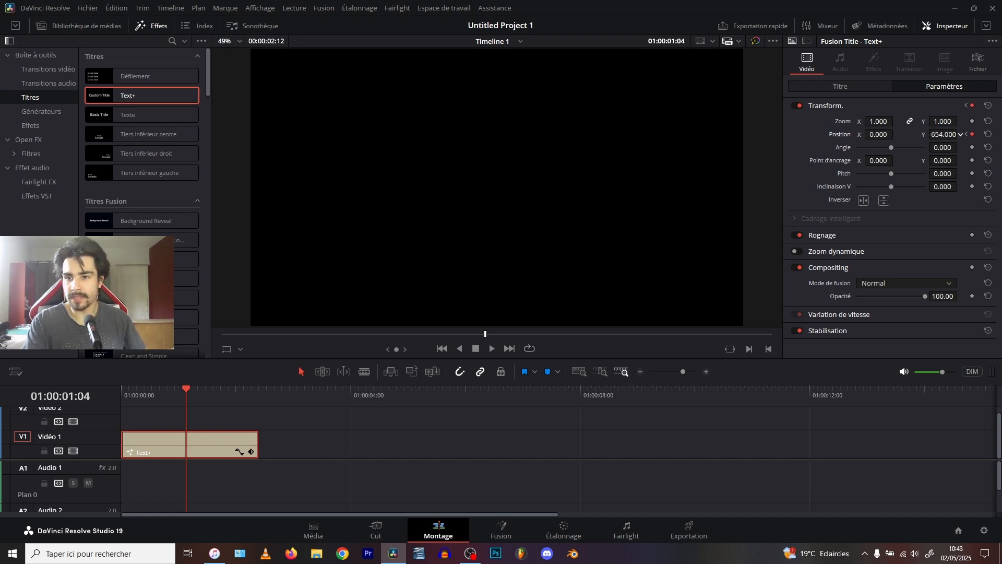
drag(961, 135, 923, 157)
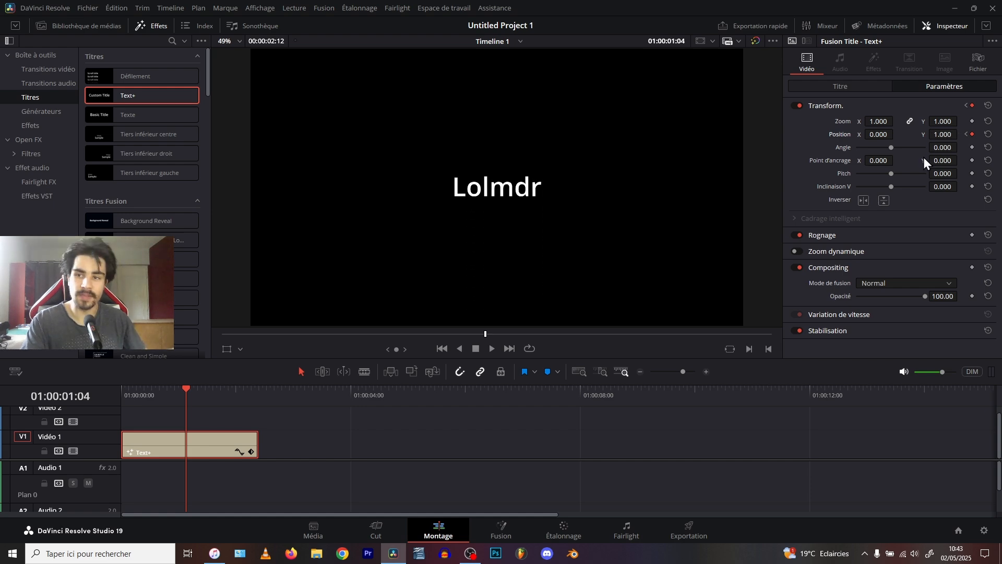
click(988, 134)
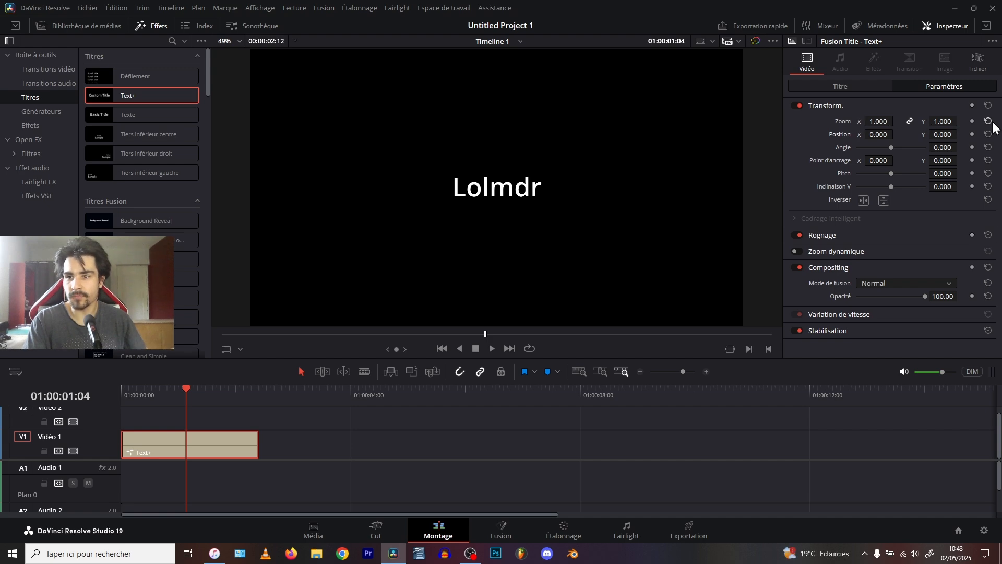
Try enlarging the title to a zoom of 2.900 and reset the zoom
click(988, 122)
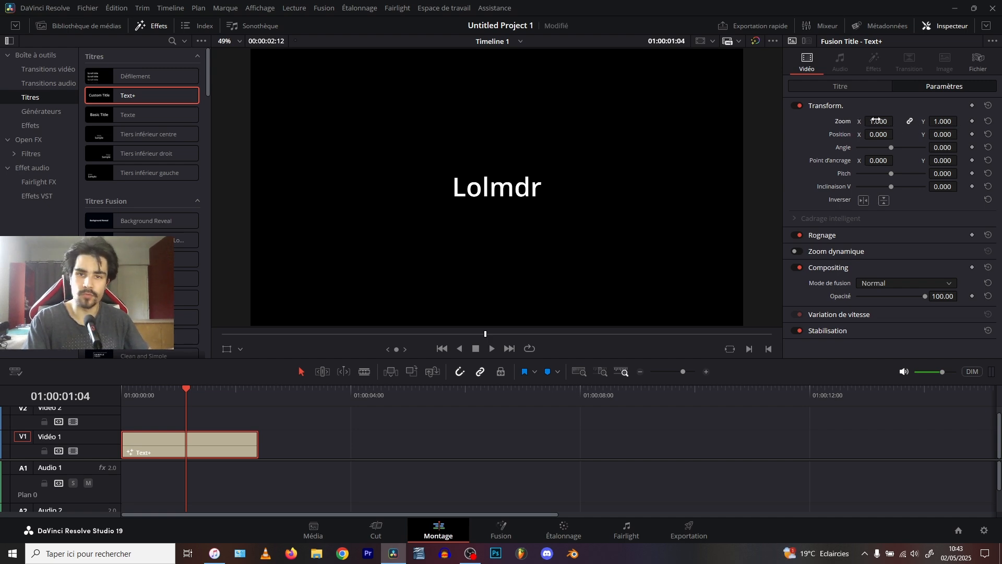
drag(879, 120, 978, 150)
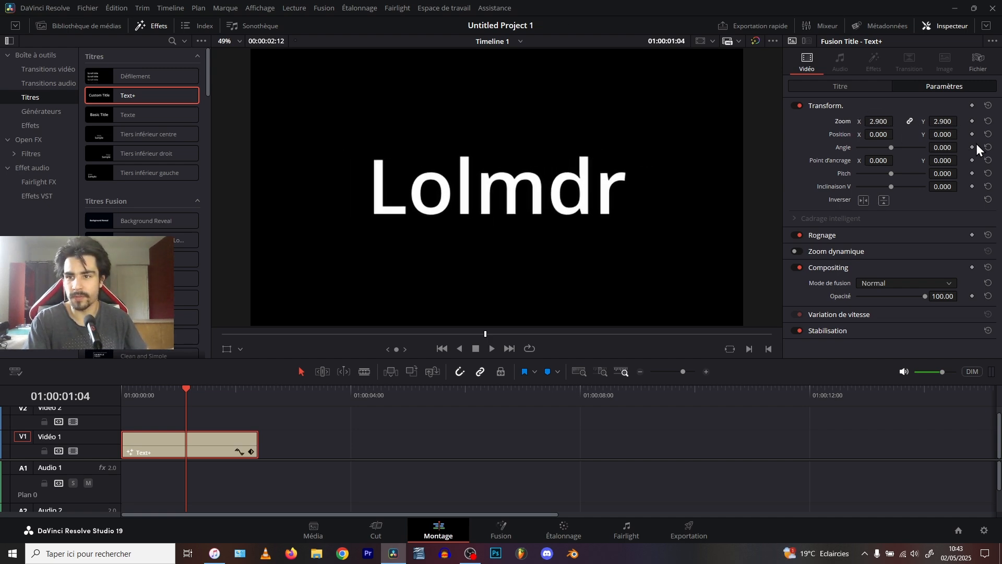
click(988, 122)
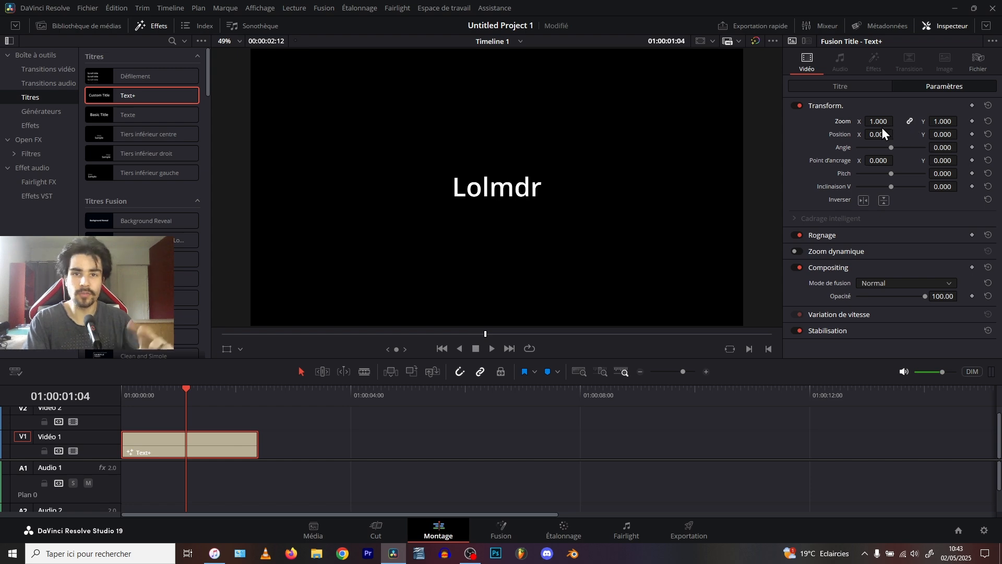
Add a Position keyframe to the centred title at 01:00:01:04
click(972, 135)
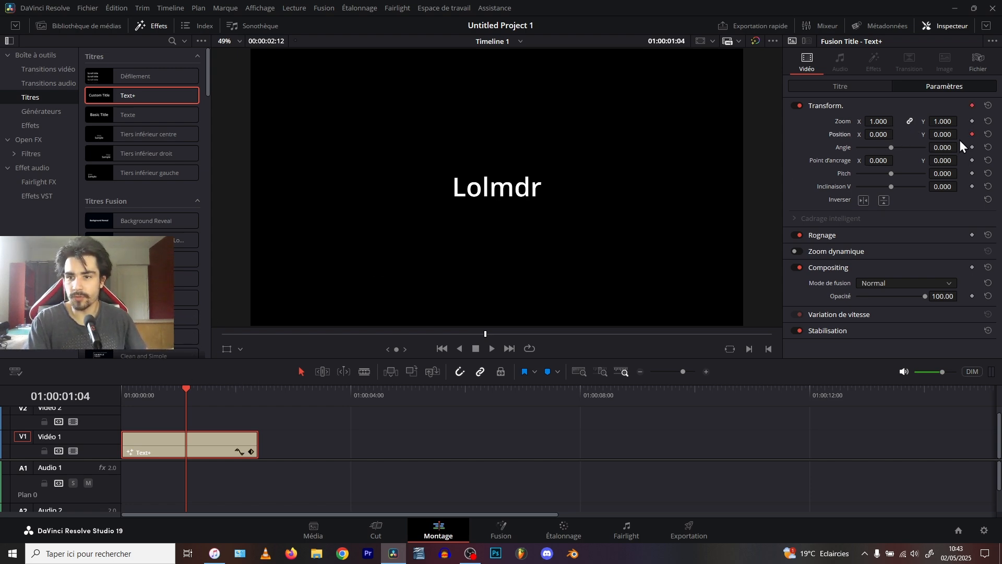
click(202, 393)
drag(186, 392, 187, 394)
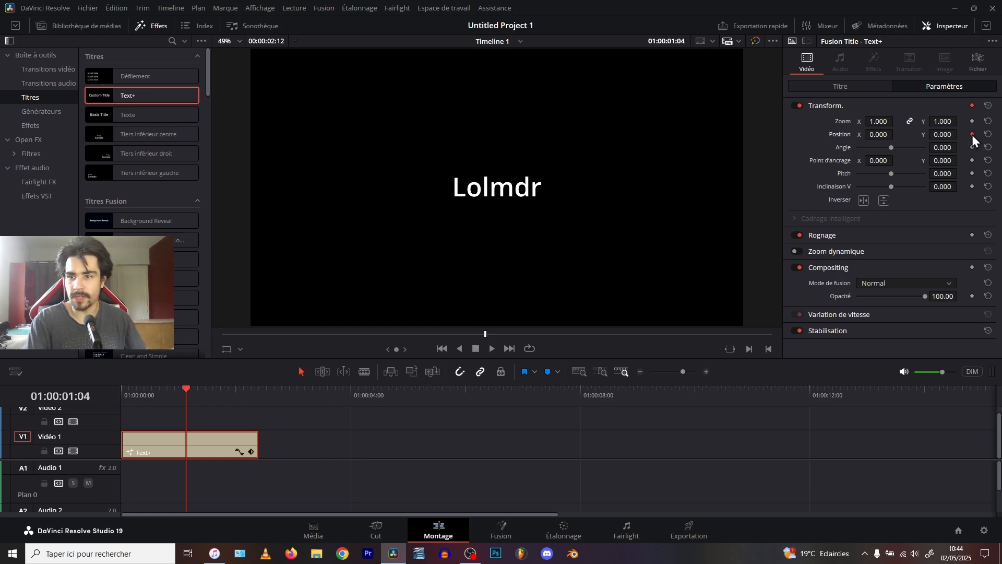
Try shifting the title to X position -114 at 01:00:01:18 and return the playhead to the clip's start
drag(190, 391, 212, 389)
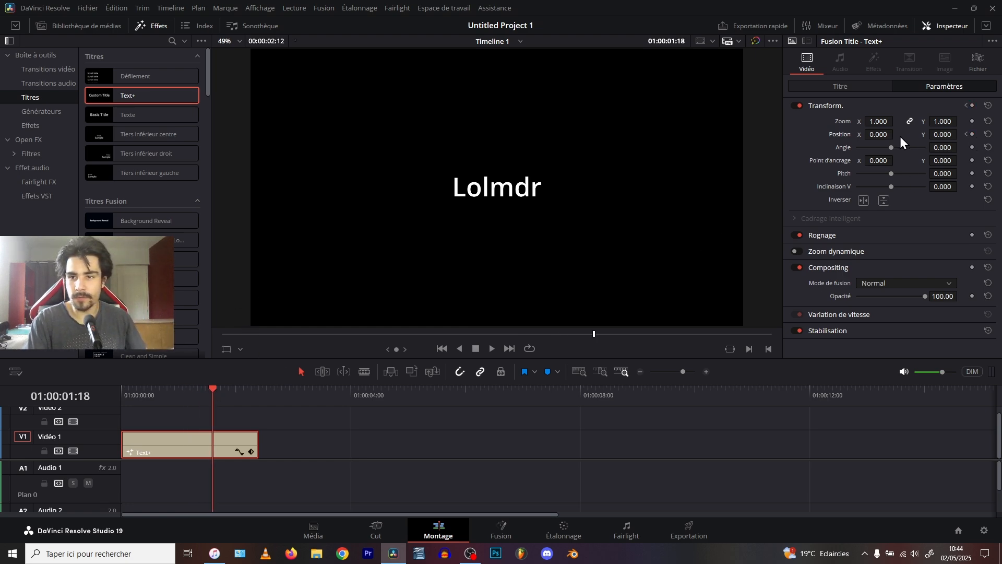
drag(882, 134, 856, 134)
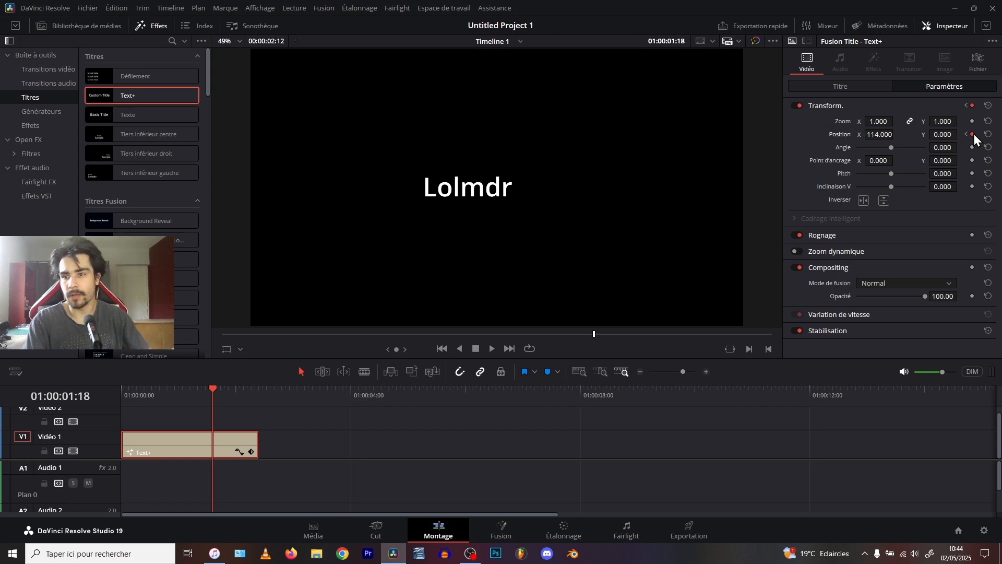
drag(213, 390, 99, 398)
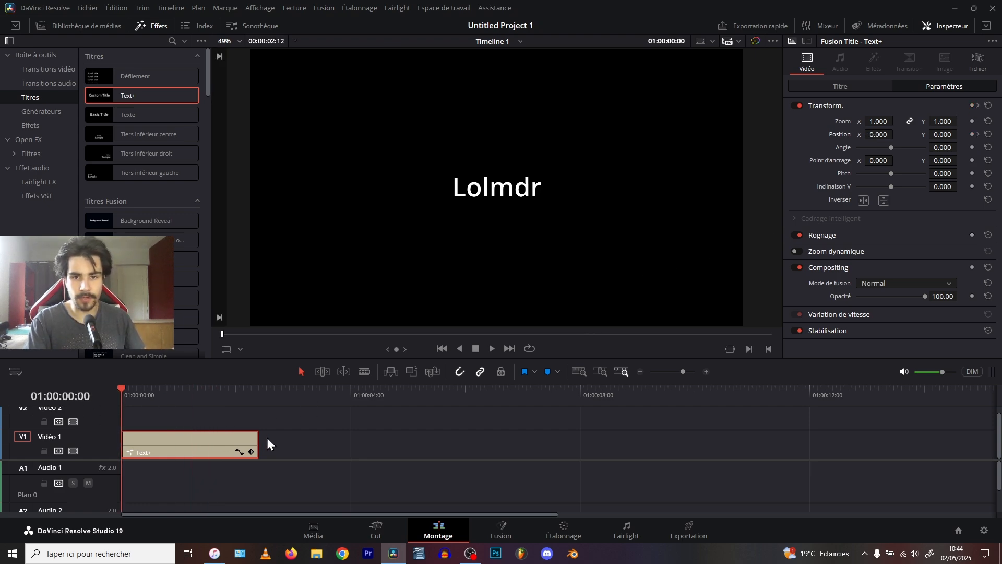
Set the title's Y position to -618 at the clip's start and play back the slide-in animation
drag(166, 396, 122, 396)
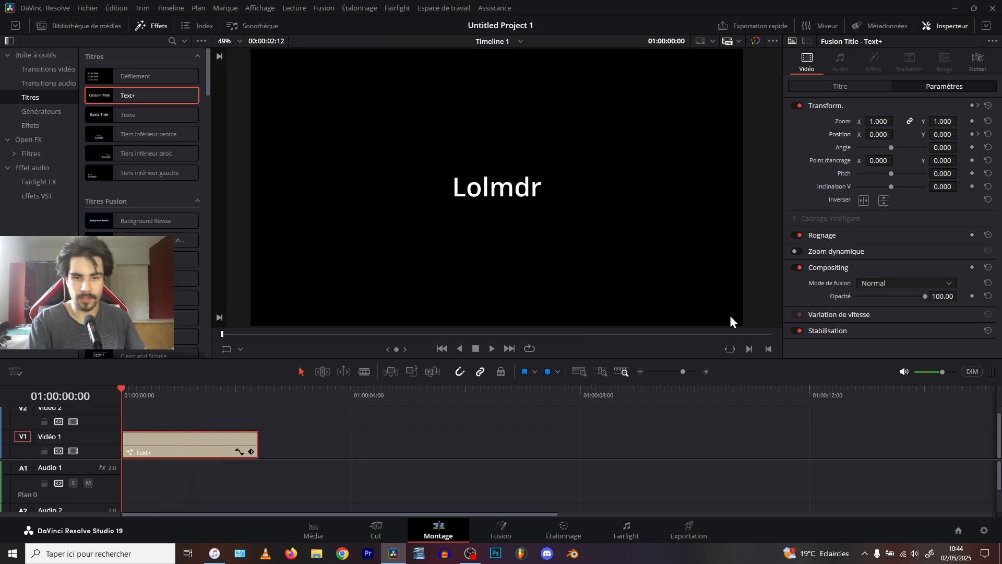
drag(943, 132, 546, 210)
key(space)
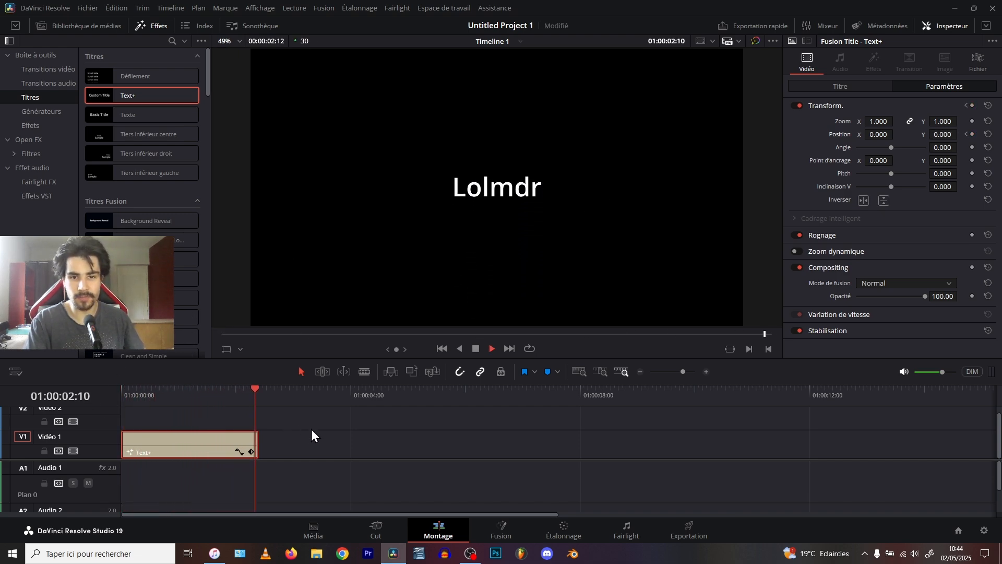
key(Home)
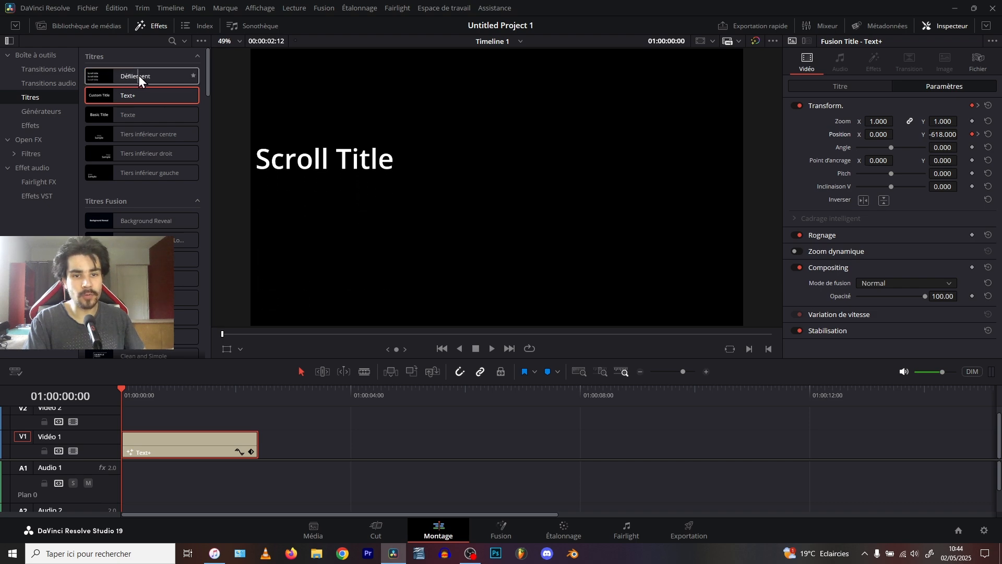
click(142, 389)
key(space)
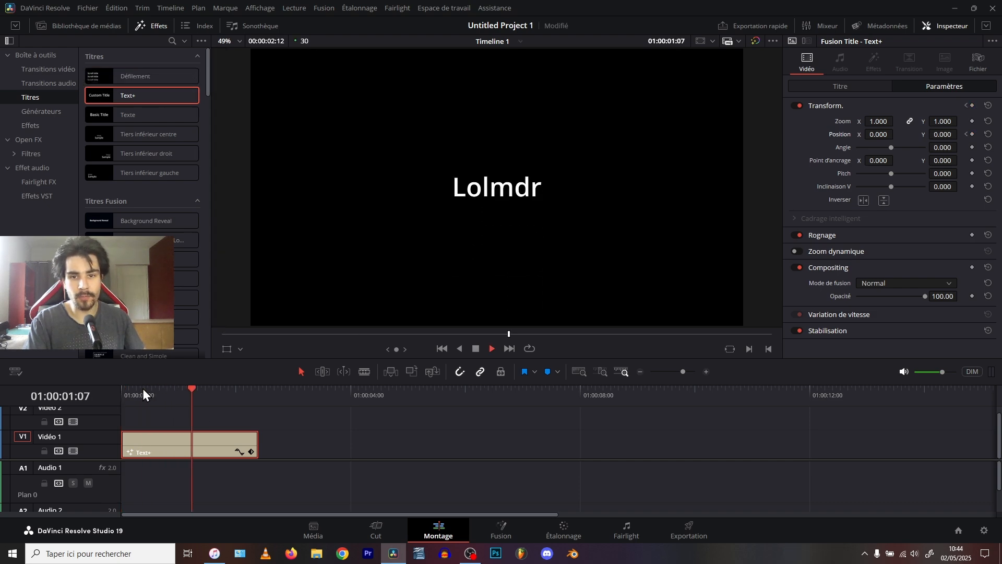
Stop playback and scrub between 01:00:00:18 and 01:00:01:04 to examine the title's vertical slide-in
key(space)
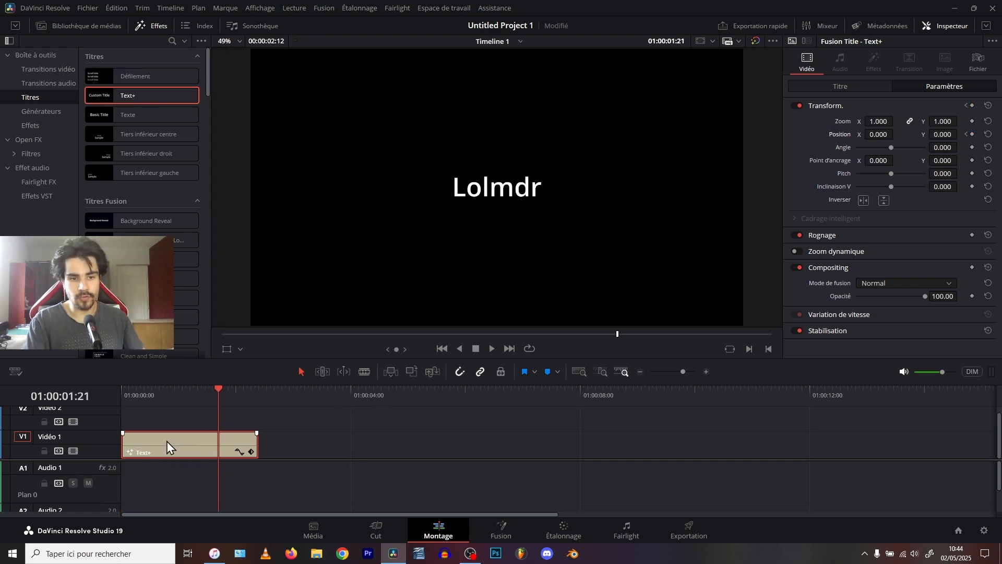
click(184, 393)
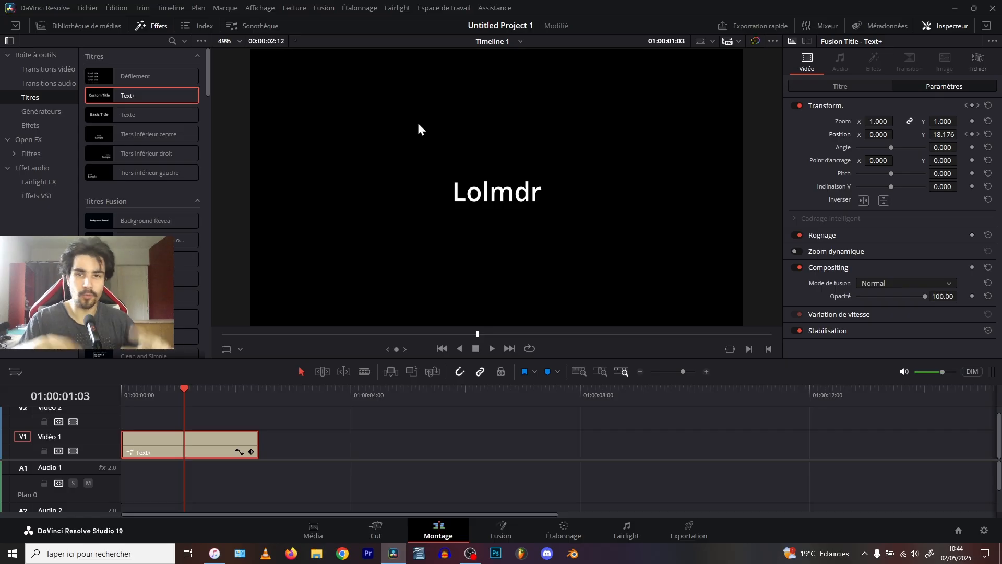
click(166, 396)
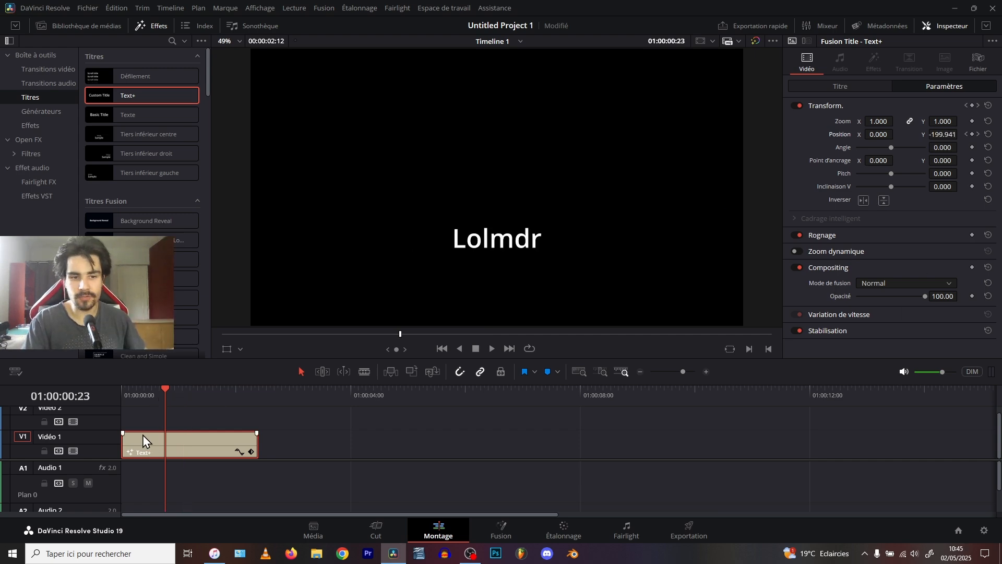
drag(166, 393, 185, 392)
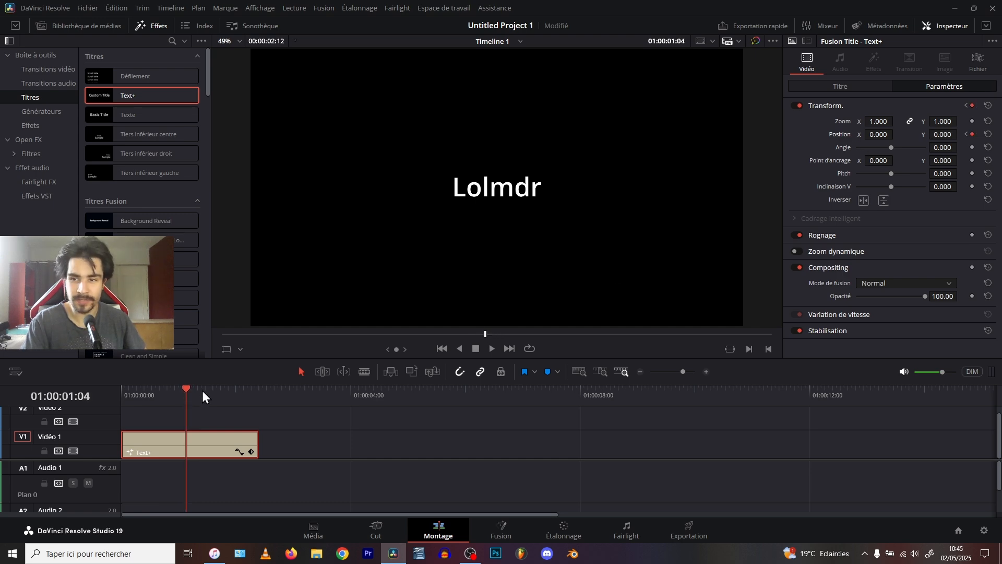
click(156, 397)
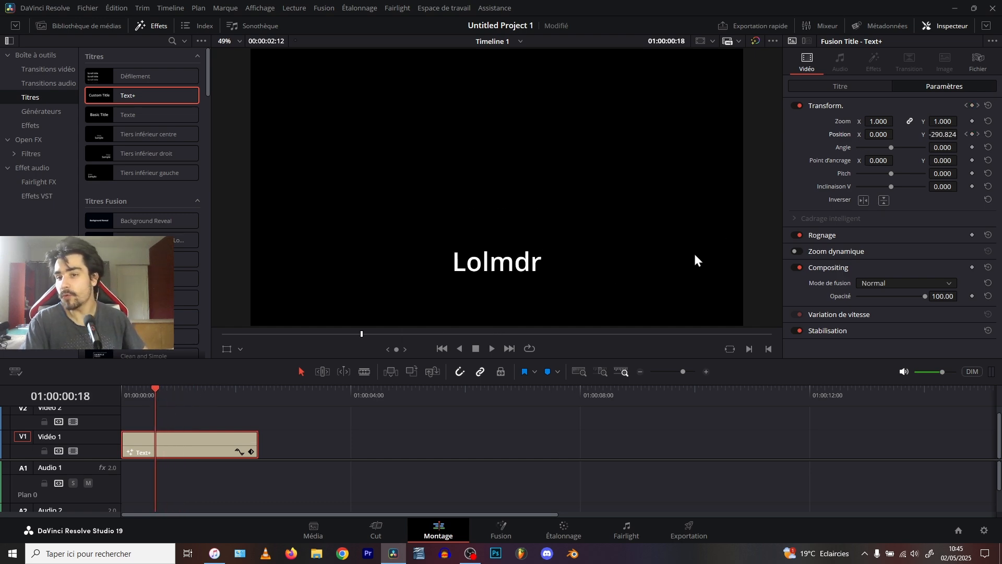
Apply Amorti départ easing to the title's Position keyframe at 01:00:01:04 and play back the animation
click(978, 134)
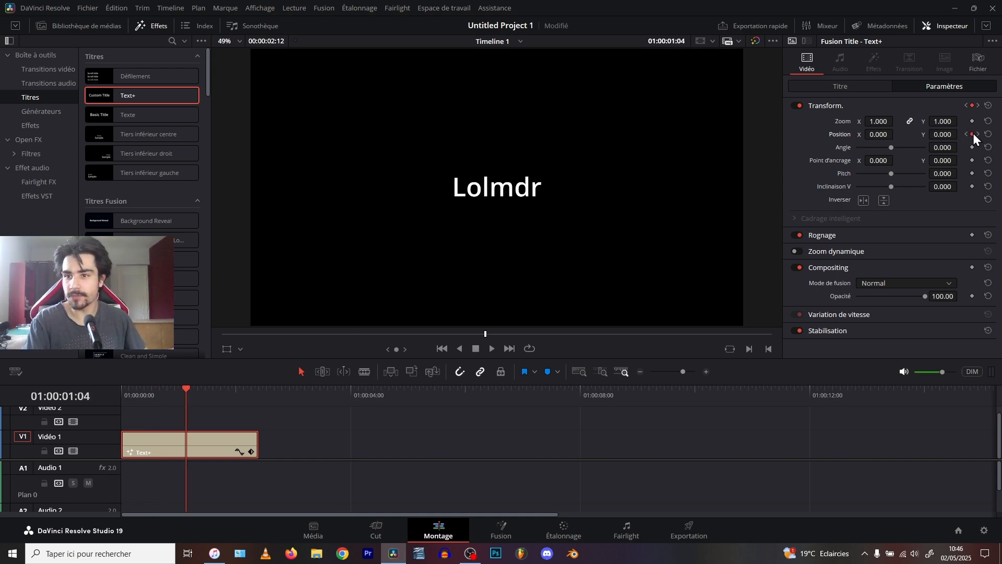
right_click(973, 133)
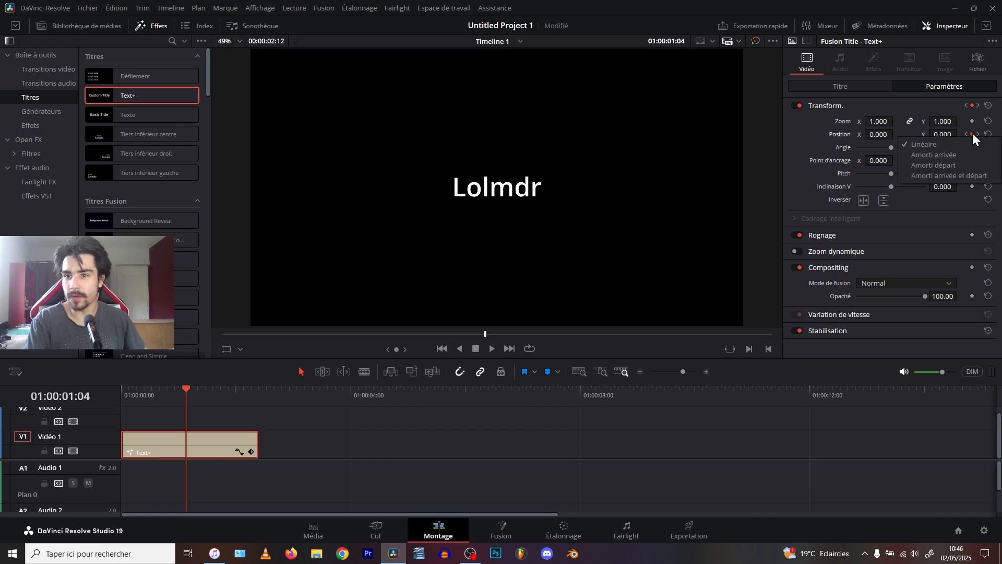
click(922, 165)
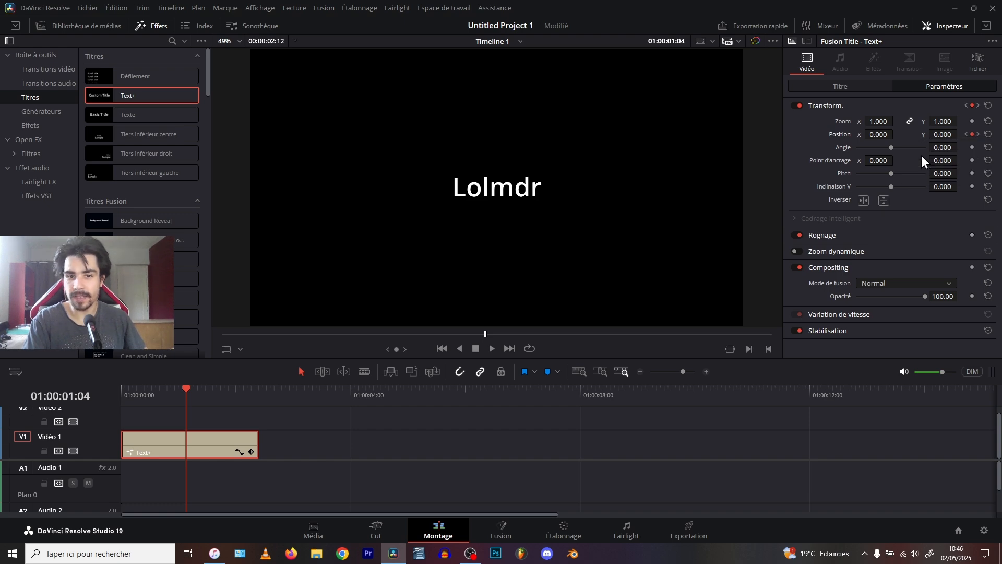
drag(156, 395, 135, 396)
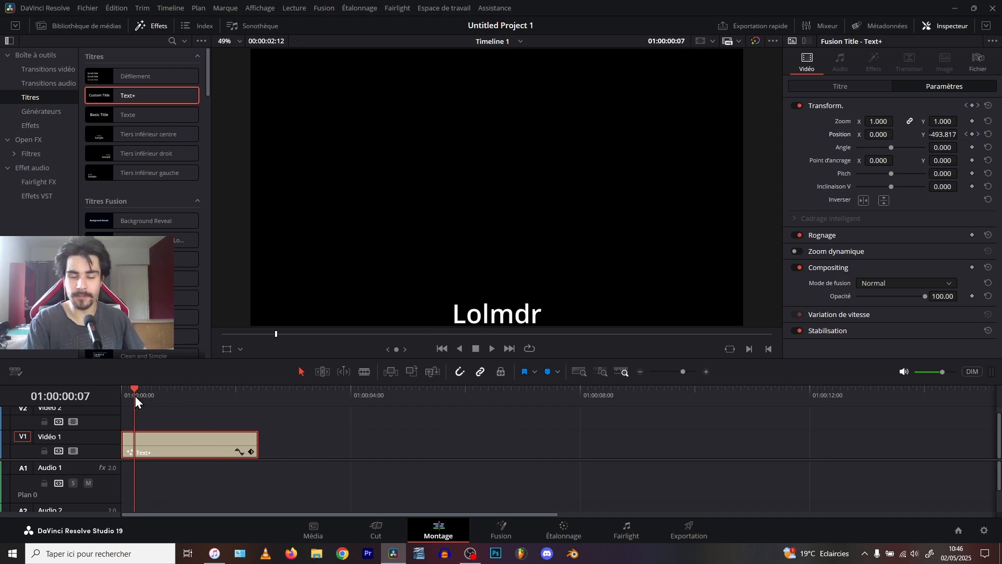
key(space)
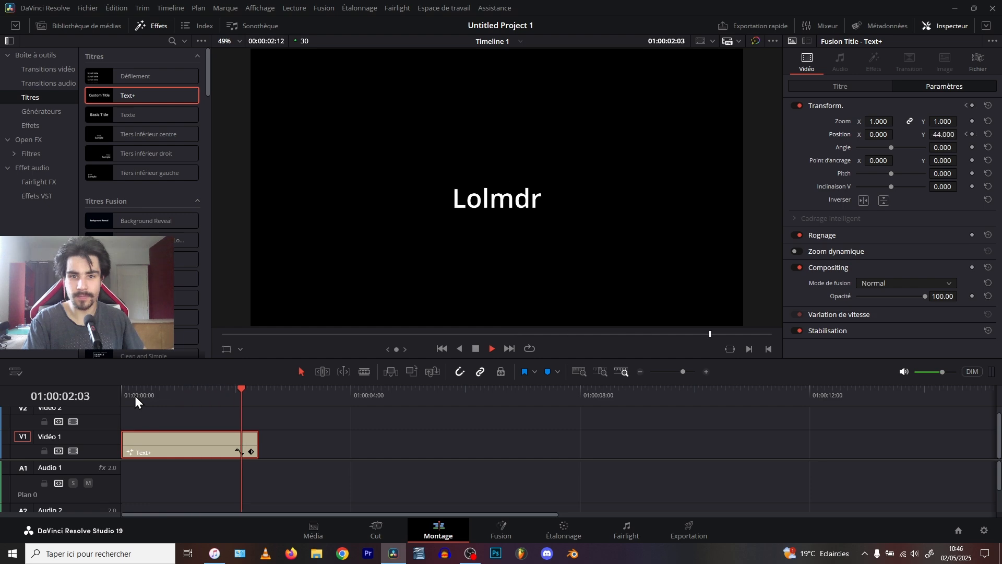
drag(135, 396, 214, 432)
drag(226, 390, 158, 390)
key(space)
key(space)
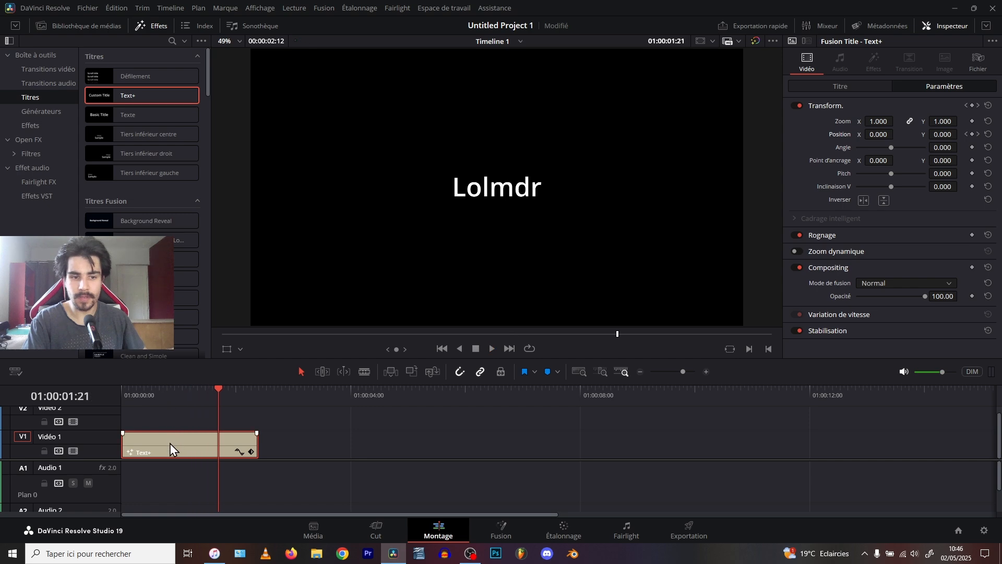
Open the Text+ clip's keyframe curve and smooth the Position Y curve's arrival at the 01:00:01:04 keyframe
click(237, 453)
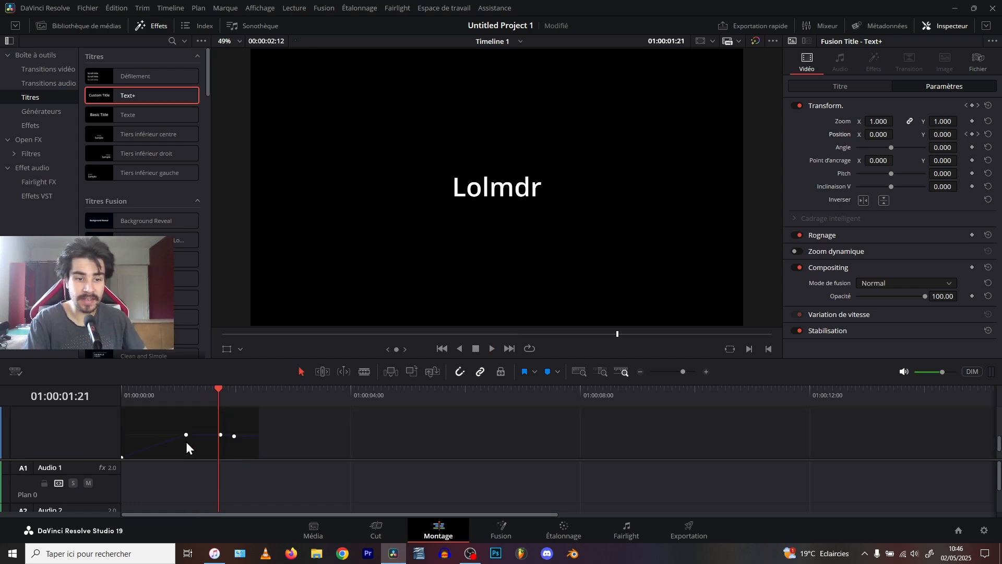
click(186, 436)
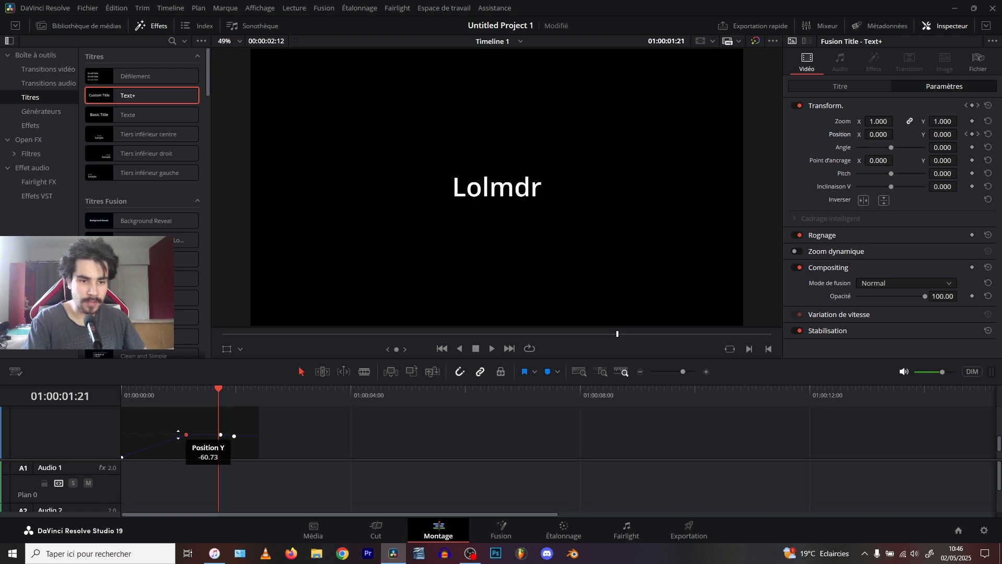
scroll(193, 447, up, 2)
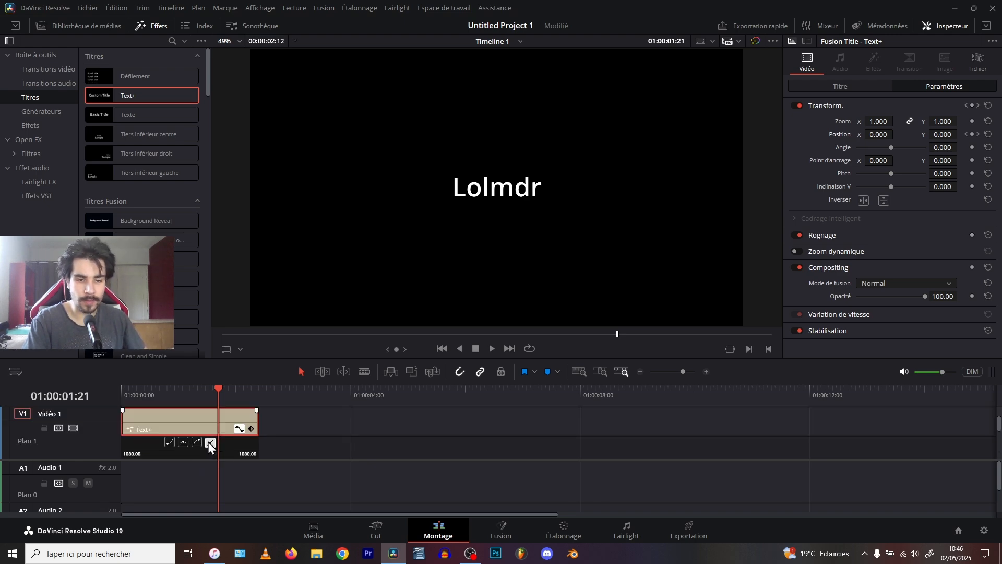
click(197, 441)
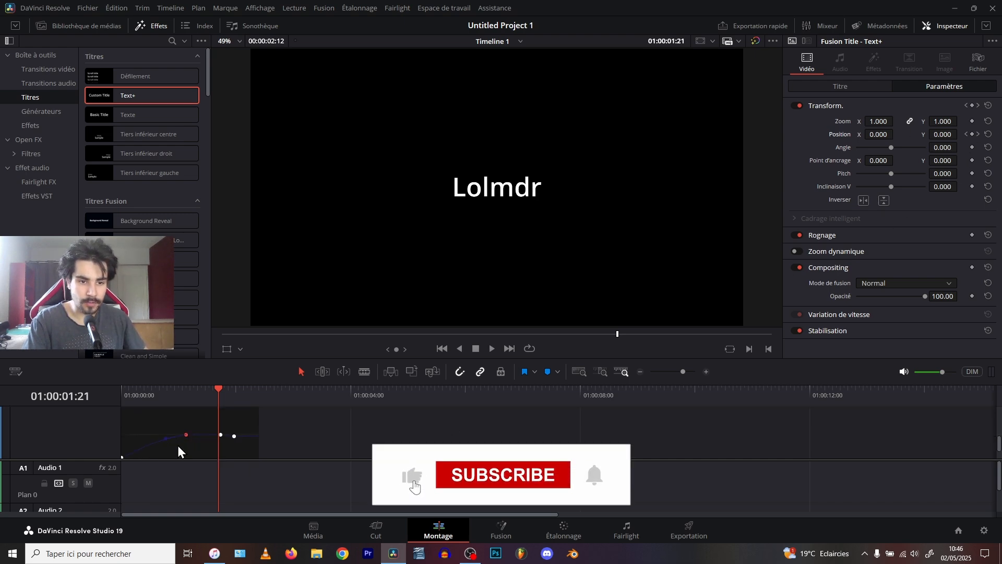
Adjust the smoothed keyframe's curve handle, play back the slide-in, and return the playhead to the clip's start
drag(166, 438, 117, 396)
key(space)
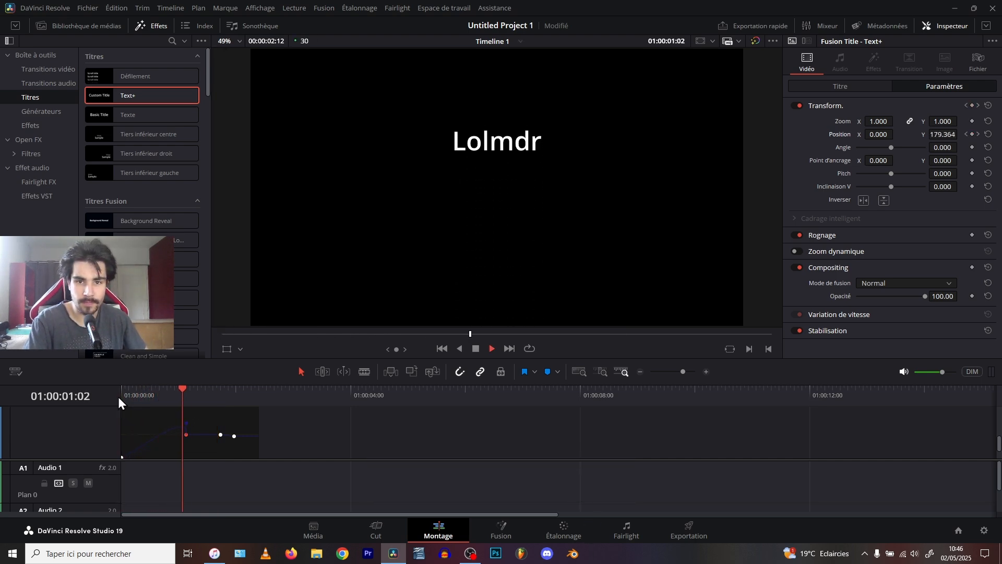
key(space)
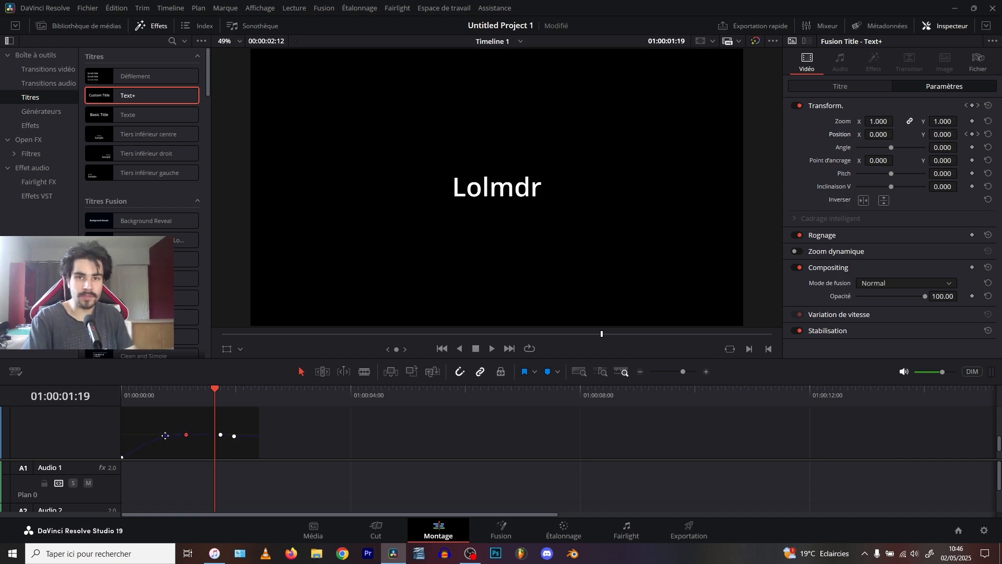
click(134, 407)
key(space)
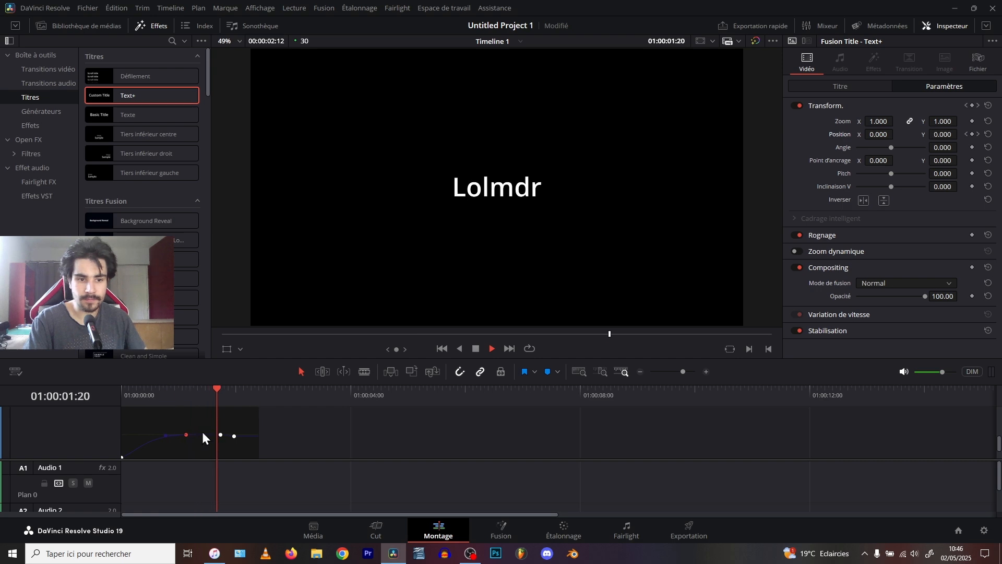
key(space)
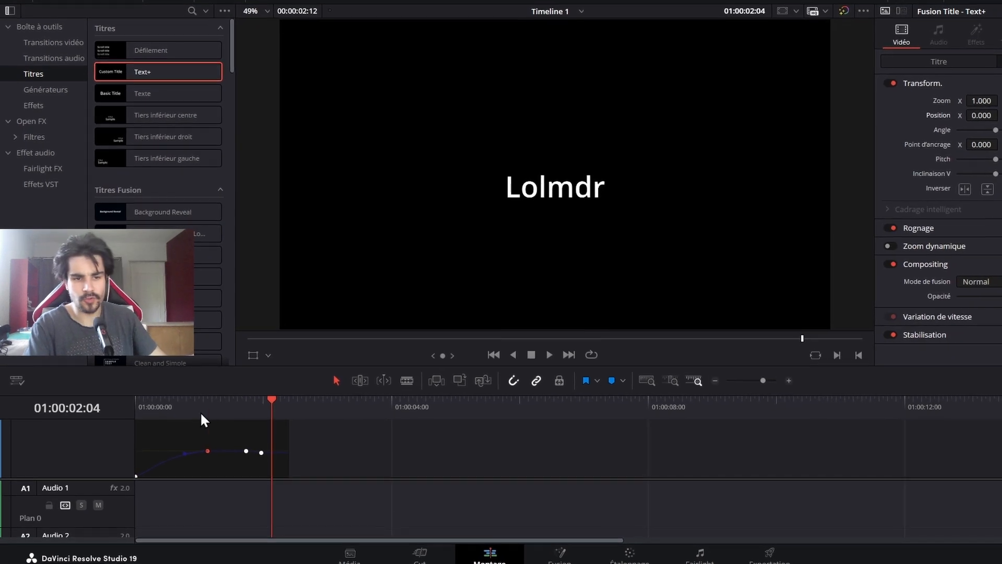
click(121, 396)
click(219, 445)
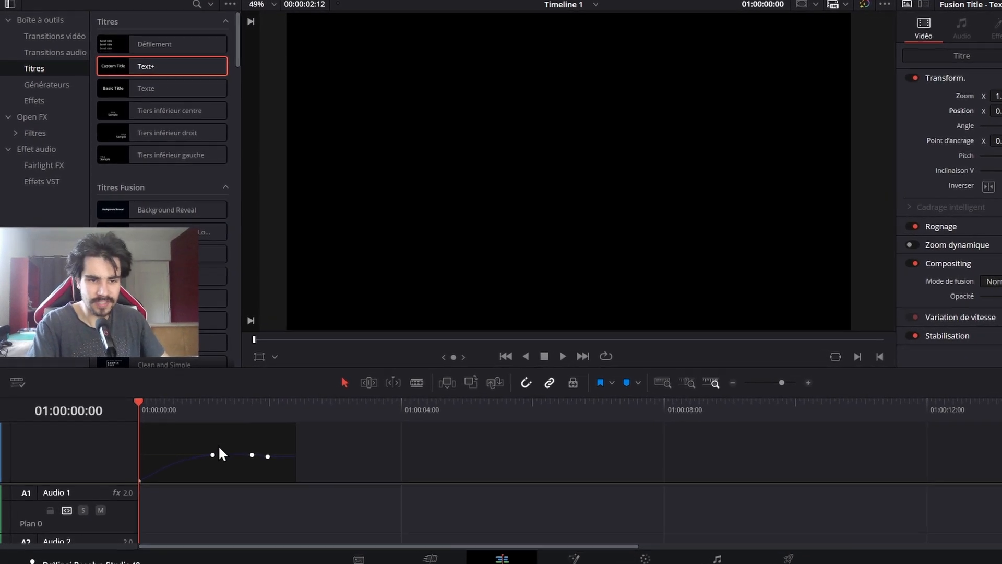
Delete the Text+ title clip from the Vidéo 1 track
scroll(303, 457, up, 3)
click(308, 460)
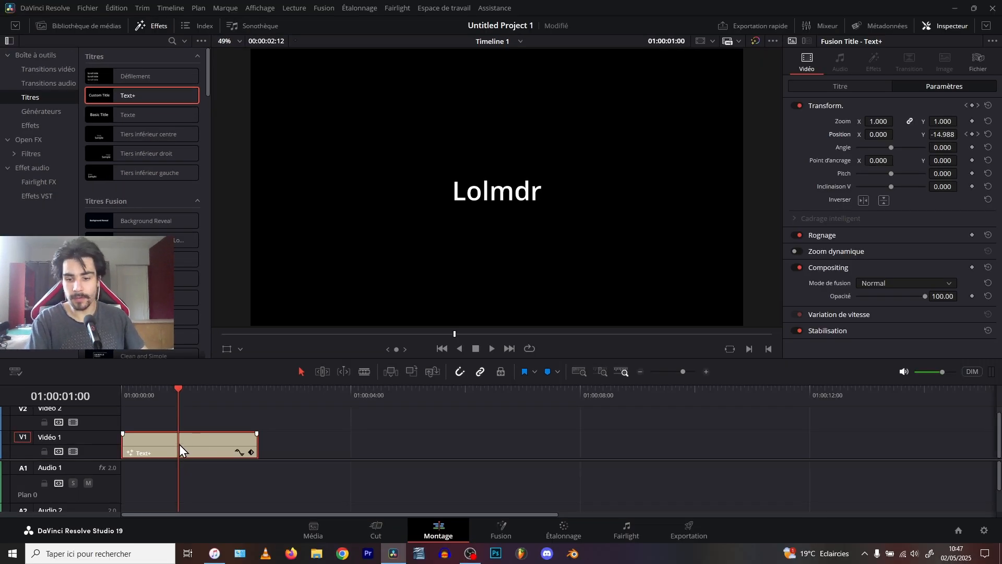
key(Delete)
Place the Clean and Simple Fusion title at the start of the Vidéo 1 track and play it back
scroll(142, 172, down, 3)
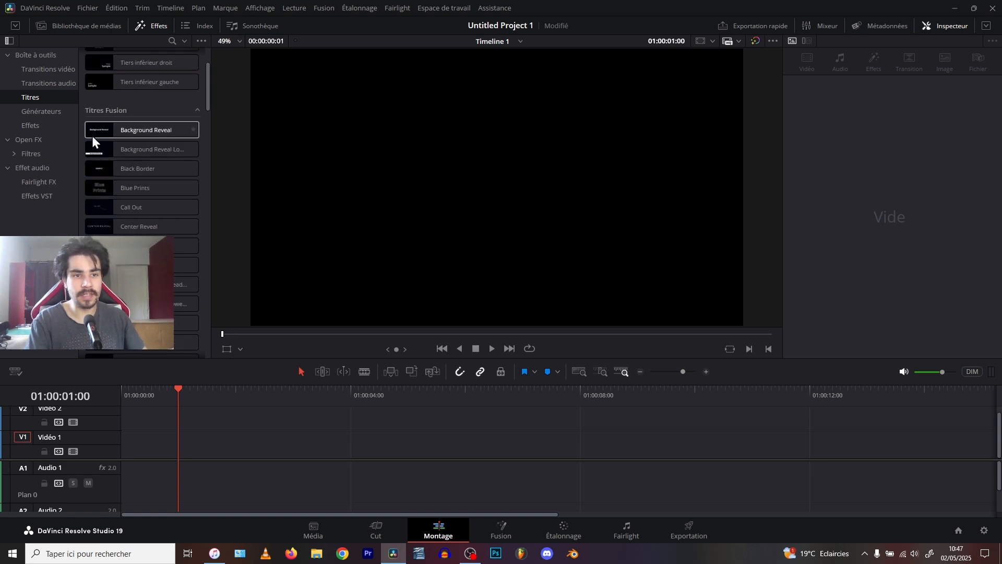
scroll(105, 205, down, 2)
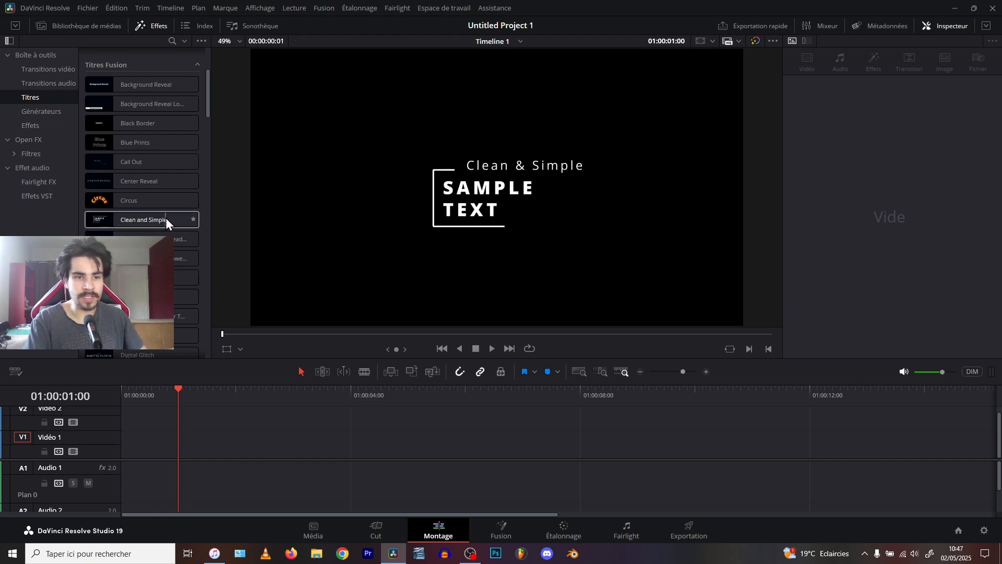
click(116, 219)
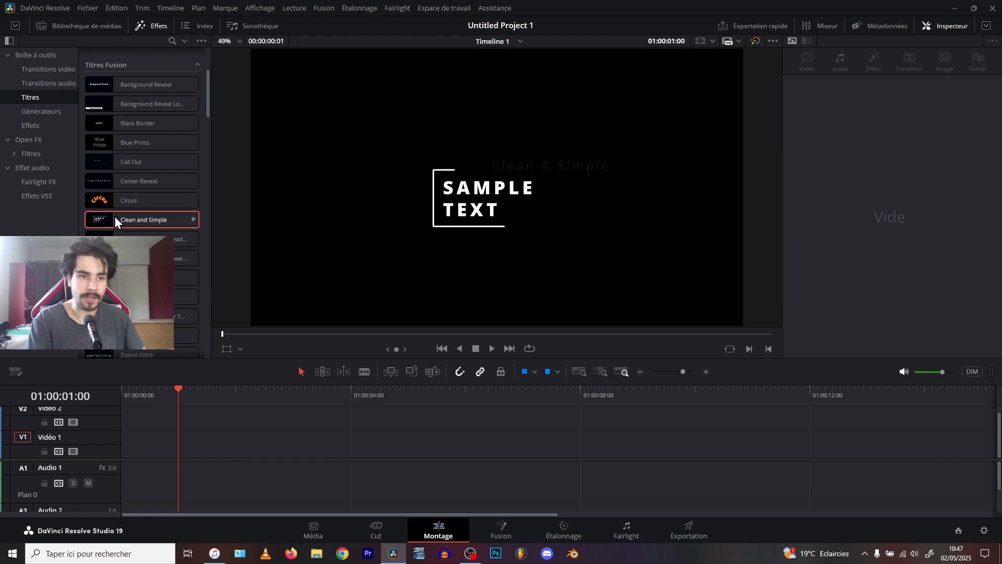
drag(116, 219, 124, 445)
click(124, 391)
key(space)
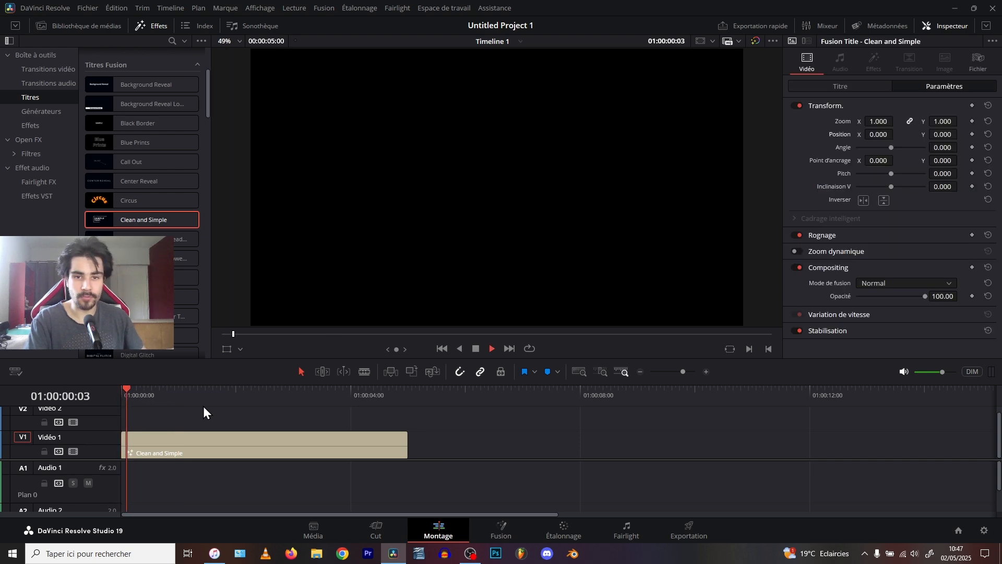
Set the Clean and Simple title's small text to "lolmdr" and its big text to "xdddd"
click(227, 440)
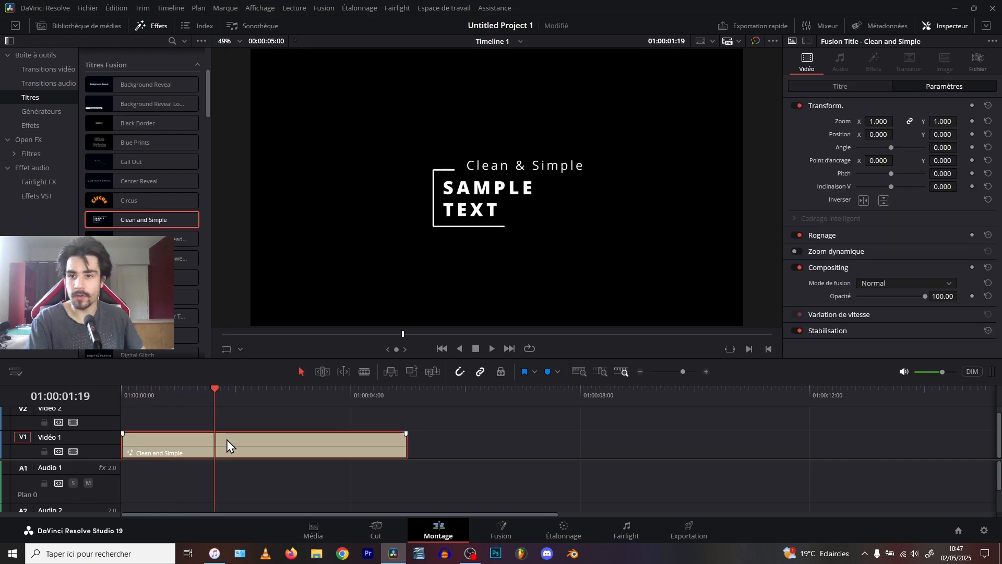
click(833, 89)
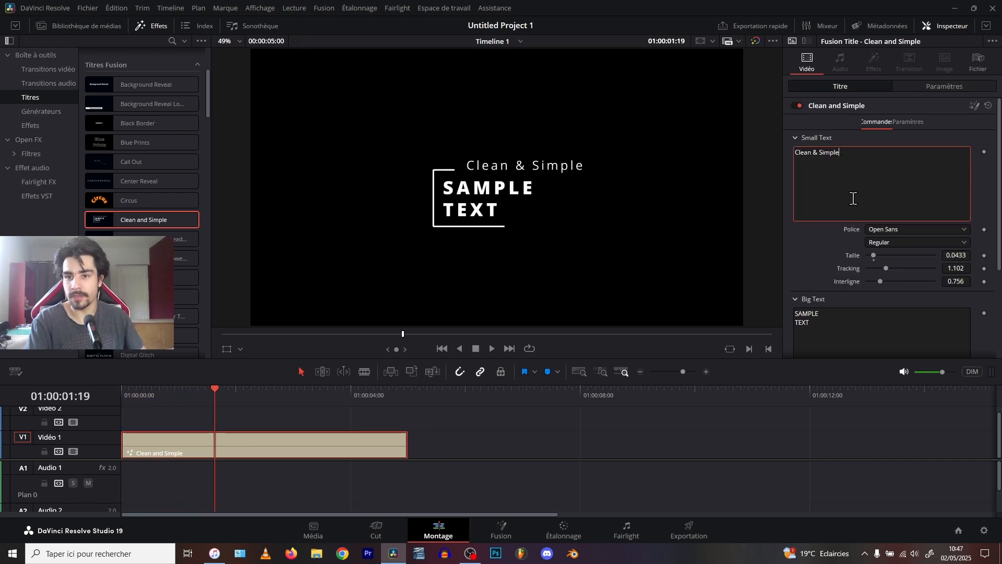
text(lolm)
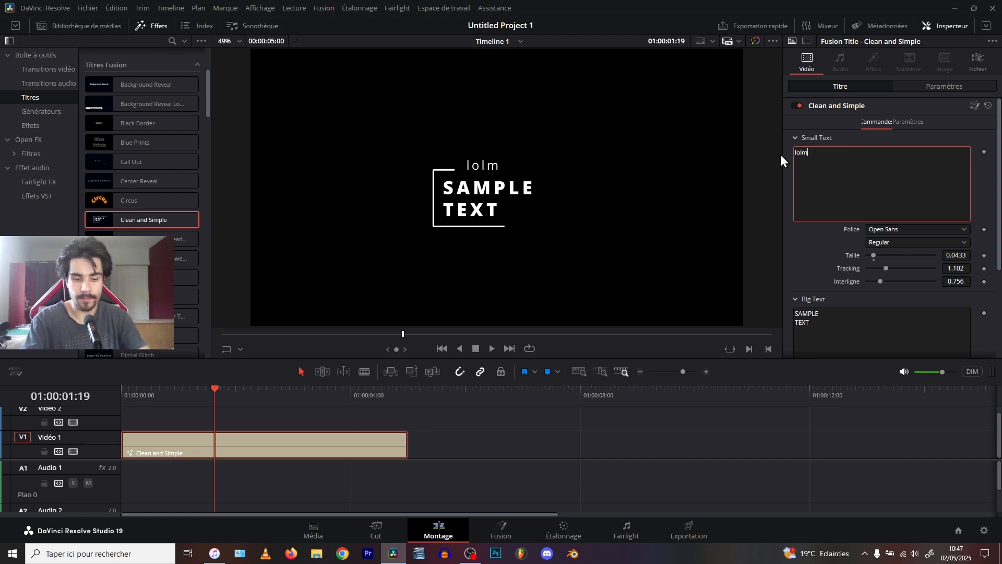
text(dr)
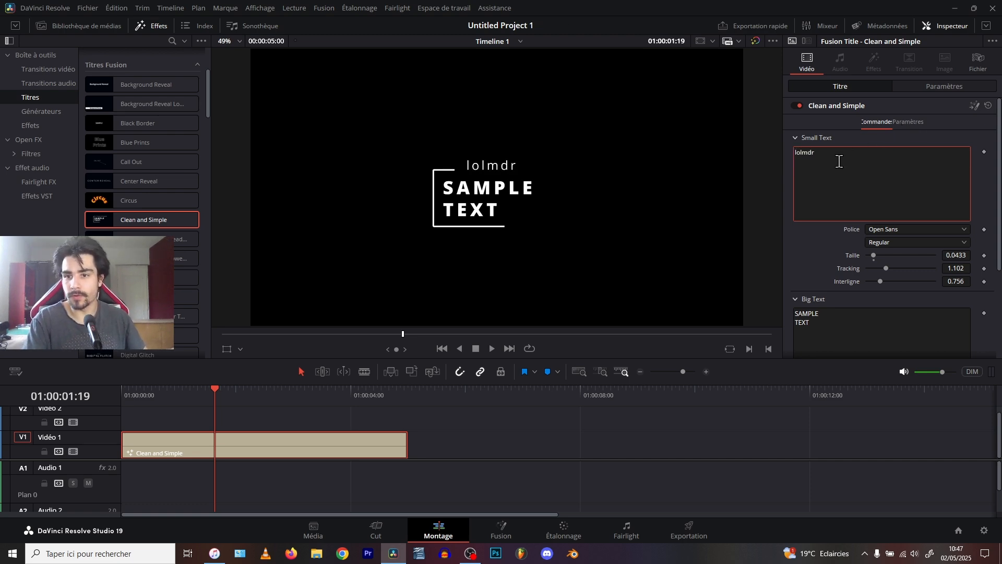
scroll(839, 162, down, 3)
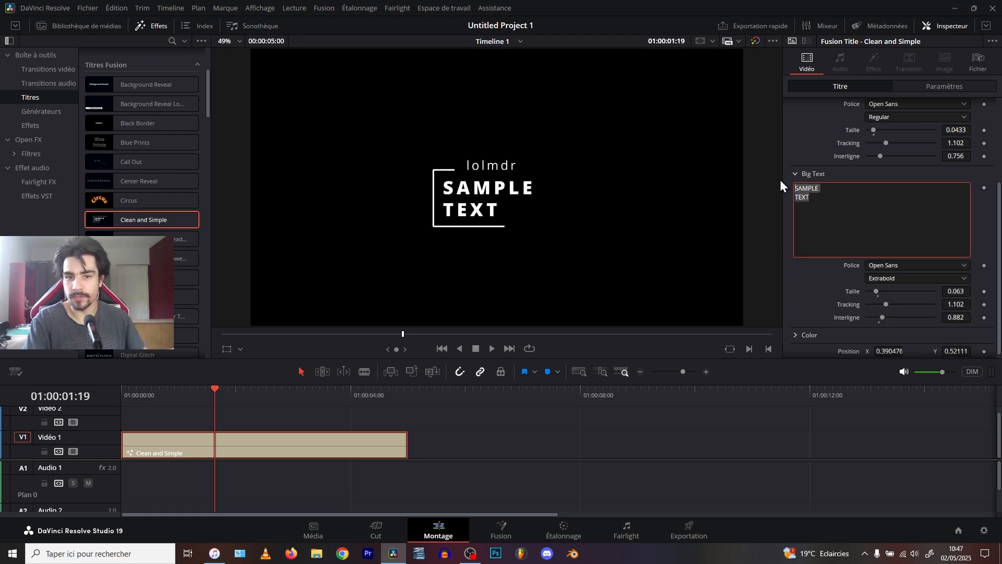
text(xdddd)
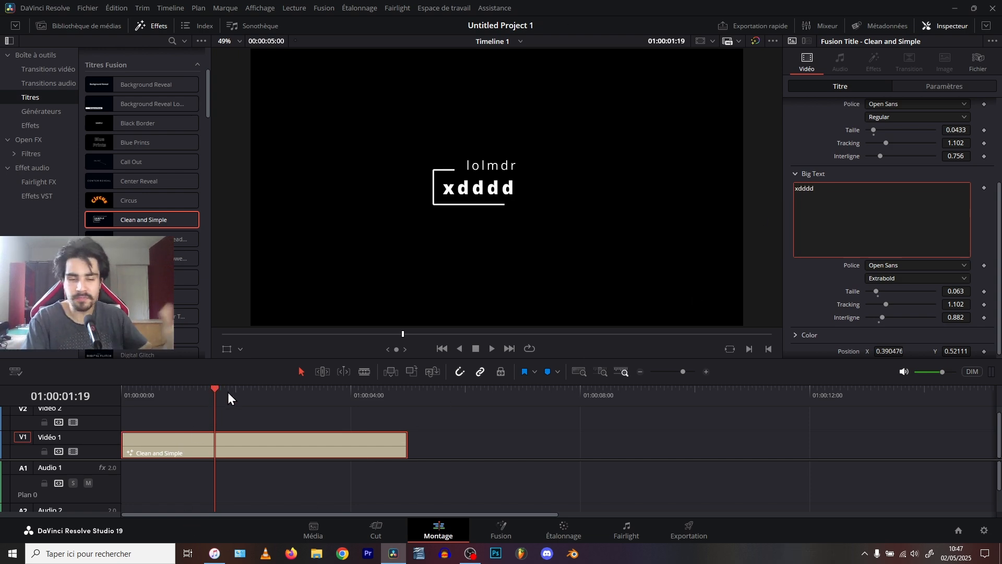
Preview the Clean and Simple title's opening and closing animations, and delete its clip from the timeline
click(204, 401)
drag(204, 402, 127, 410)
key(space)
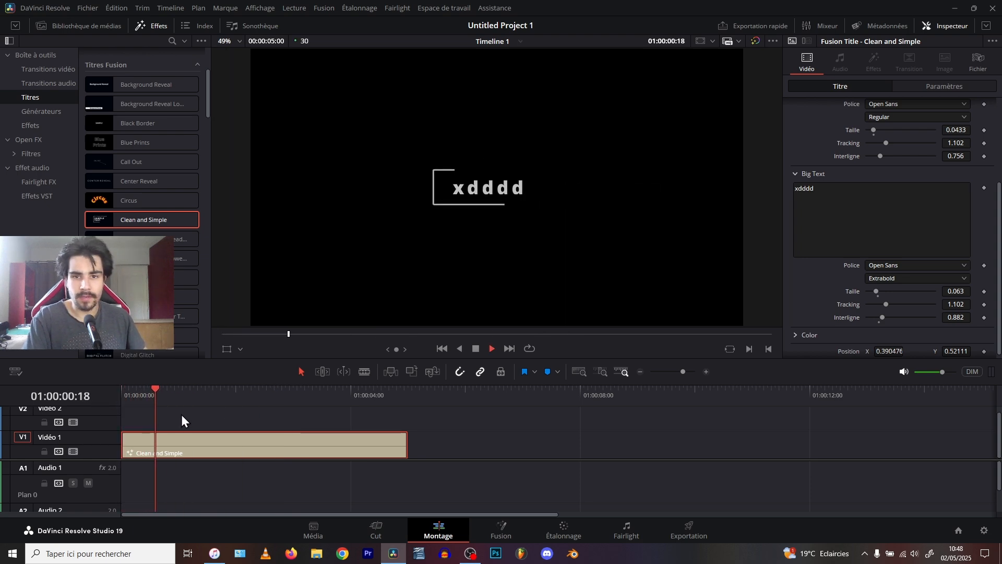
drag(323, 401, 391, 408)
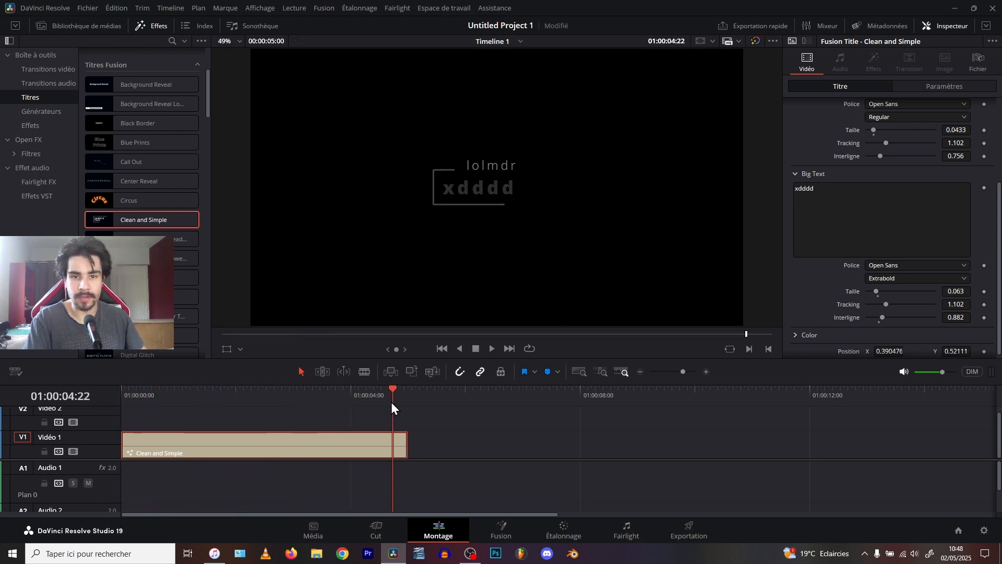
key(Home)
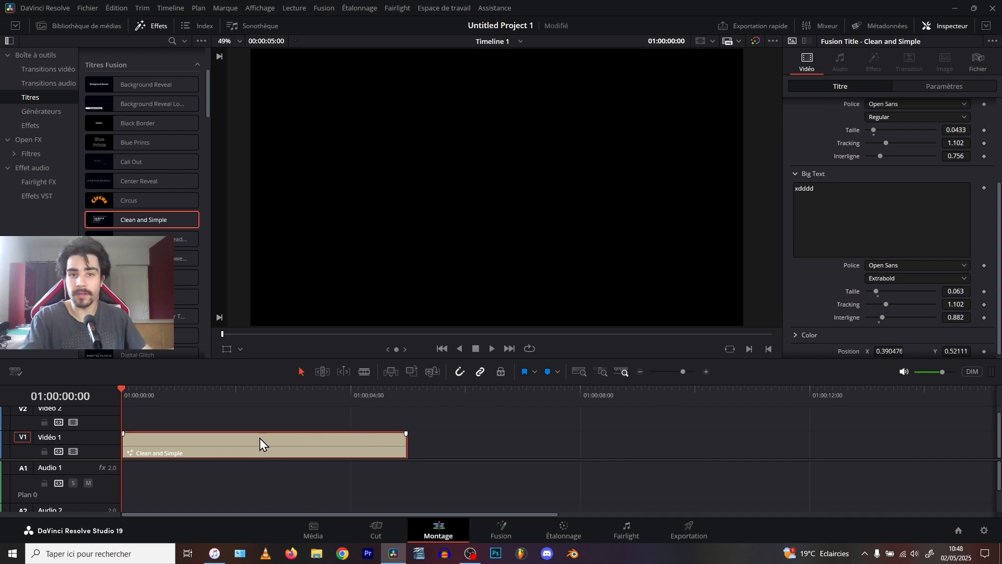
key(Delete)
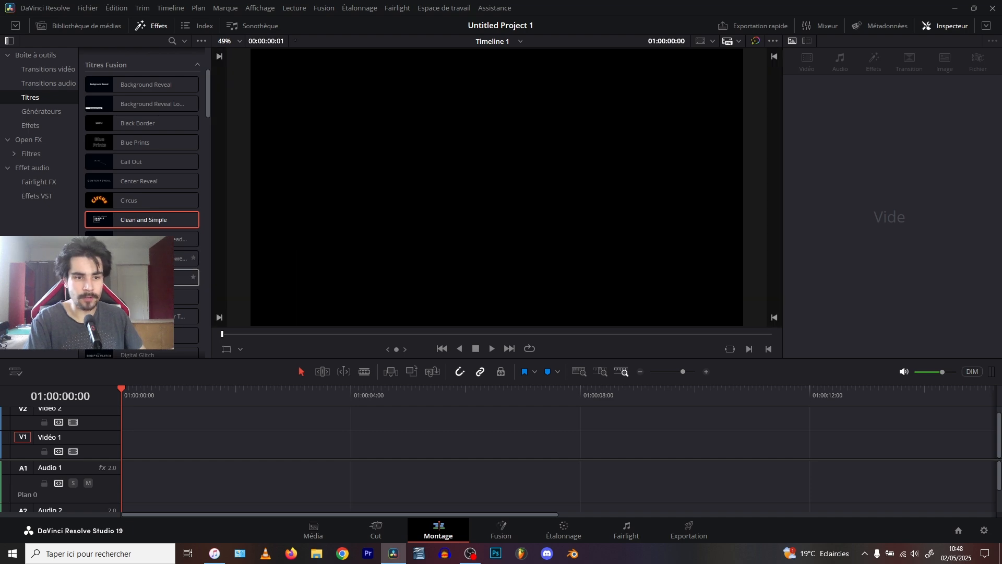
Try out the Digital Glitch title with playback from the start of the Vidéo 1 track, and delete its clip
scroll(115, 217, down, 3)
drag(114, 218, 122, 446)
key(space)
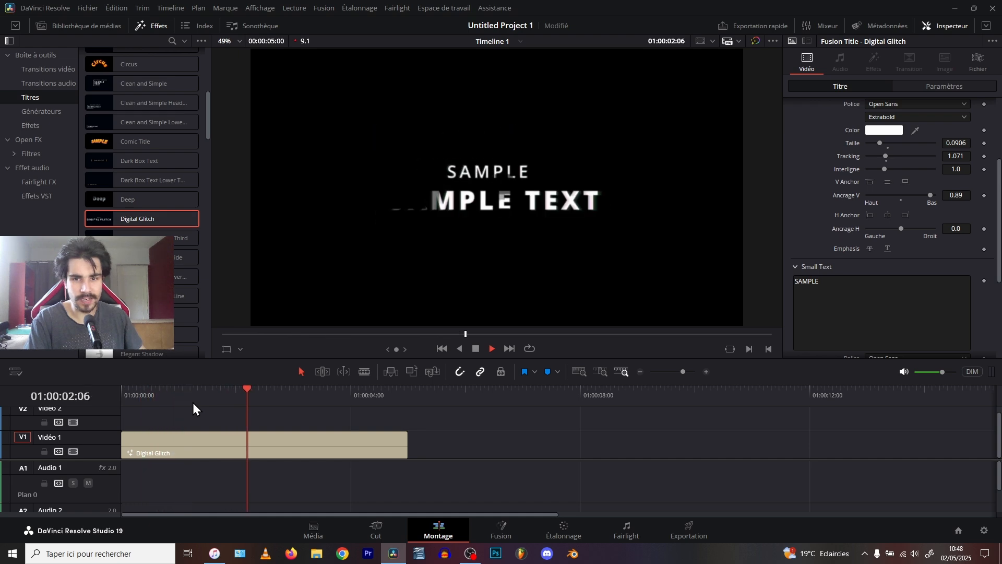
drag(175, 399, 271, 401)
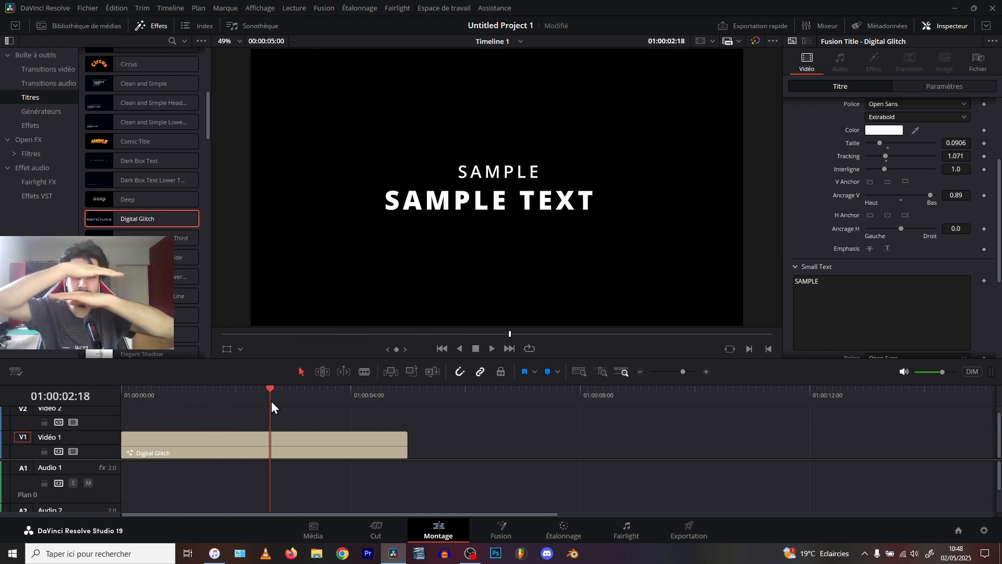
click(227, 433)
key(Delete)
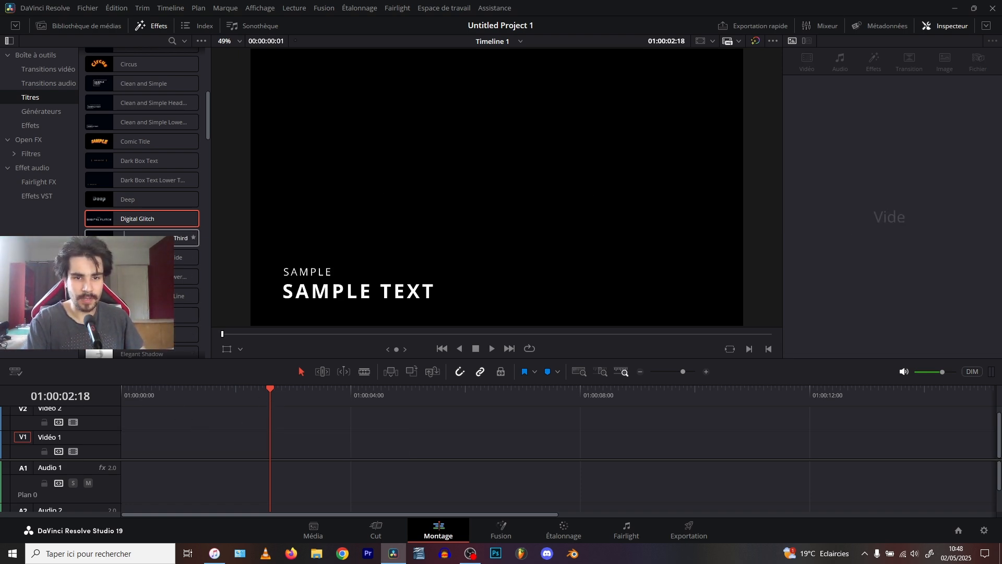
Try out the Digital Glitch Lower Third title with playback from the start of the Vidéo 1 track, and delete its clip
drag(131, 238, 122, 454)
click(121, 390)
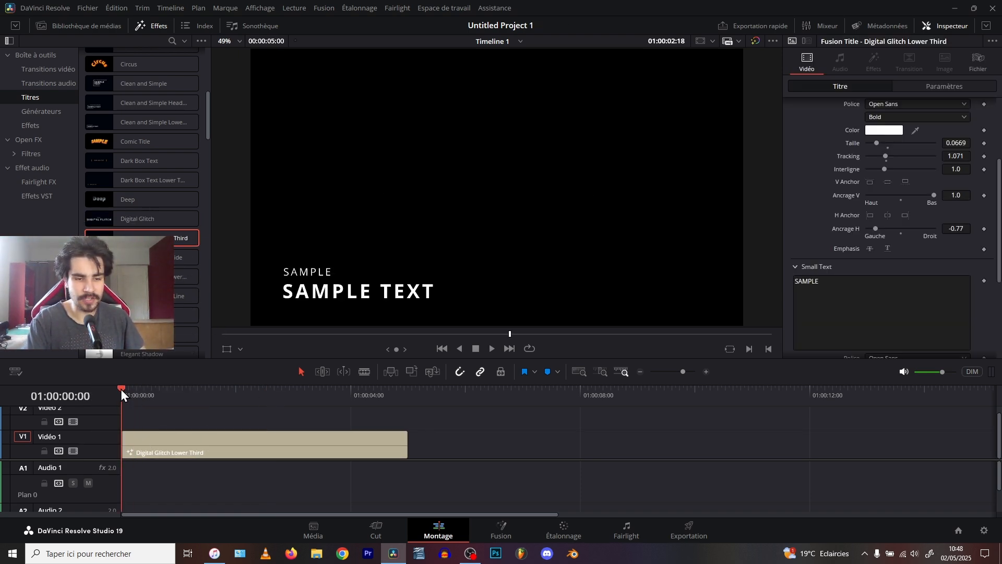
key(space)
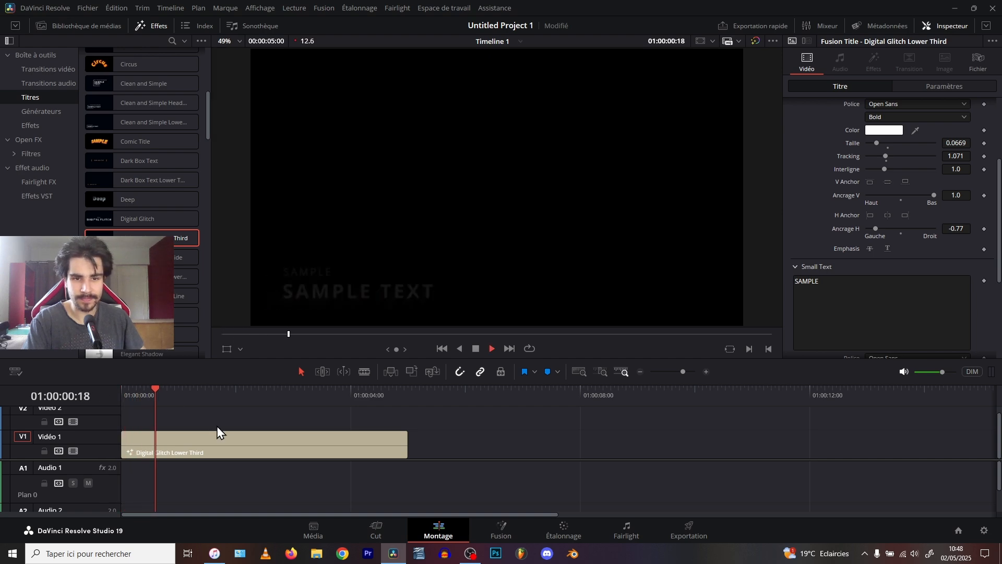
click(227, 439)
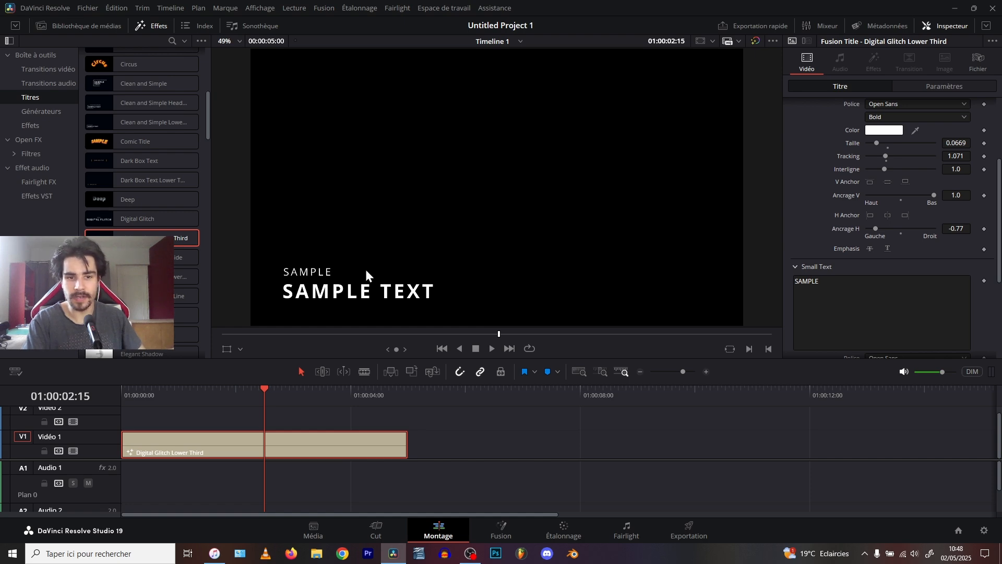
key(Delete)
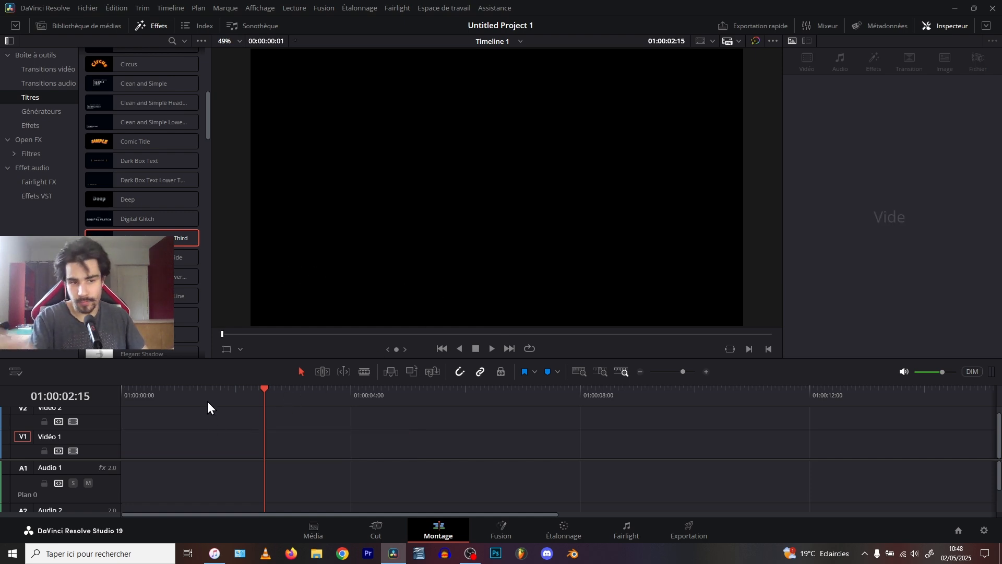
Try out the Drop In title with playback from the start of the Vidéo 1 track, and delete its clip
scroll(141, 292, down, 2)
scroll(141, 292, down, 2)
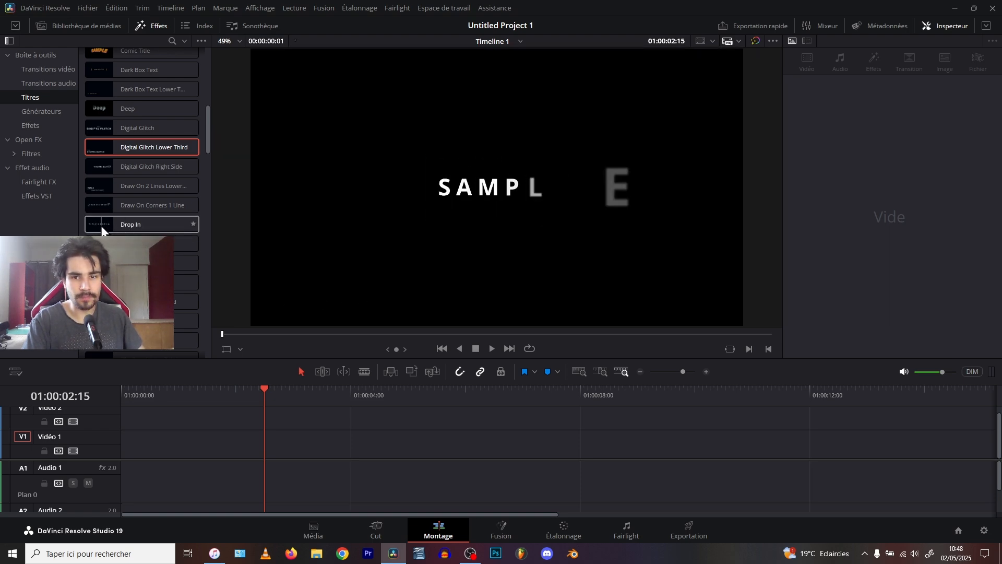
drag(125, 224, 127, 407)
drag(127, 407, 128, 441)
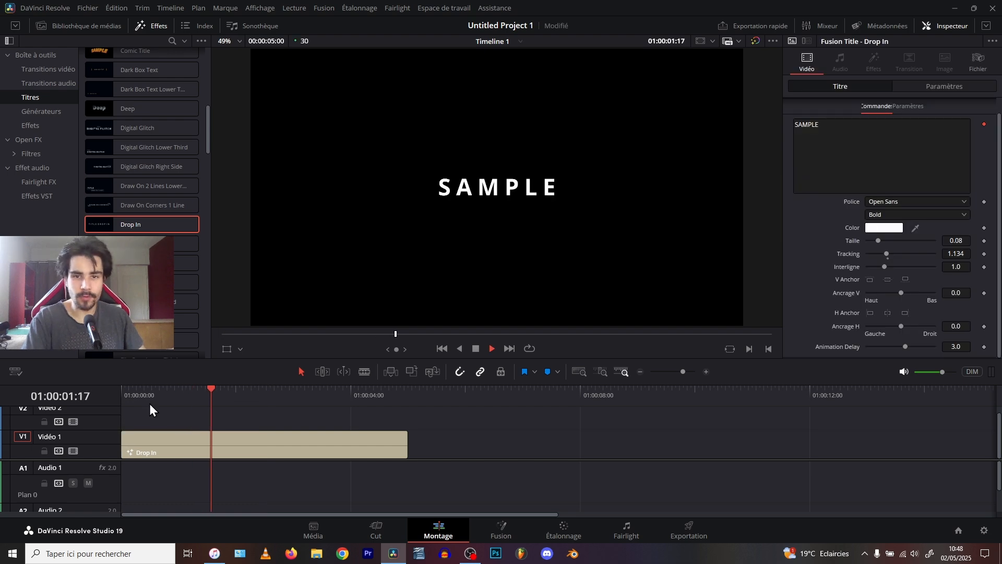
key(space)
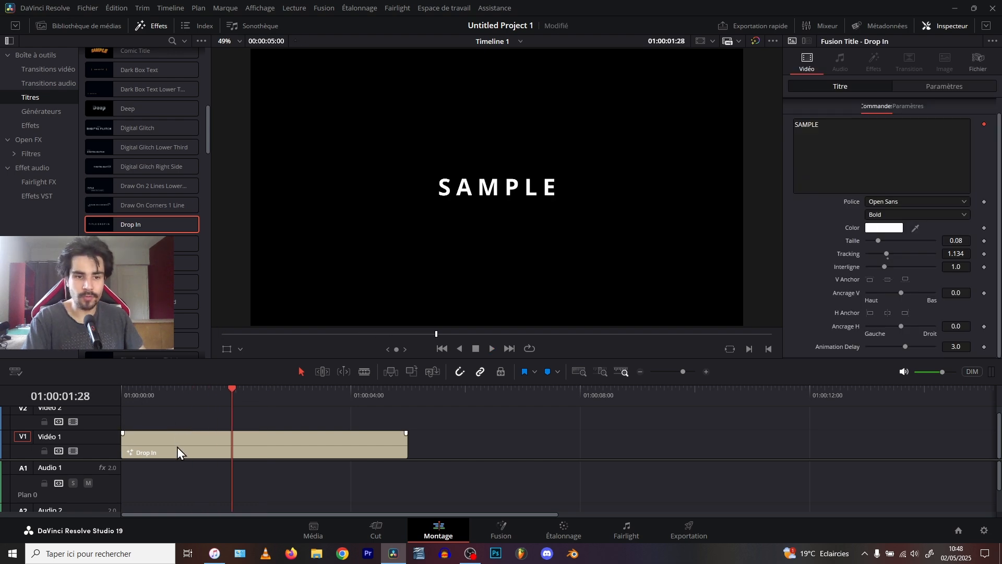
click(177, 447)
key(Delete)
Try out the Flip Over title with playback from the start of the Vidéo 1 track, and delete its clip
scroll(157, 292, down, 2)
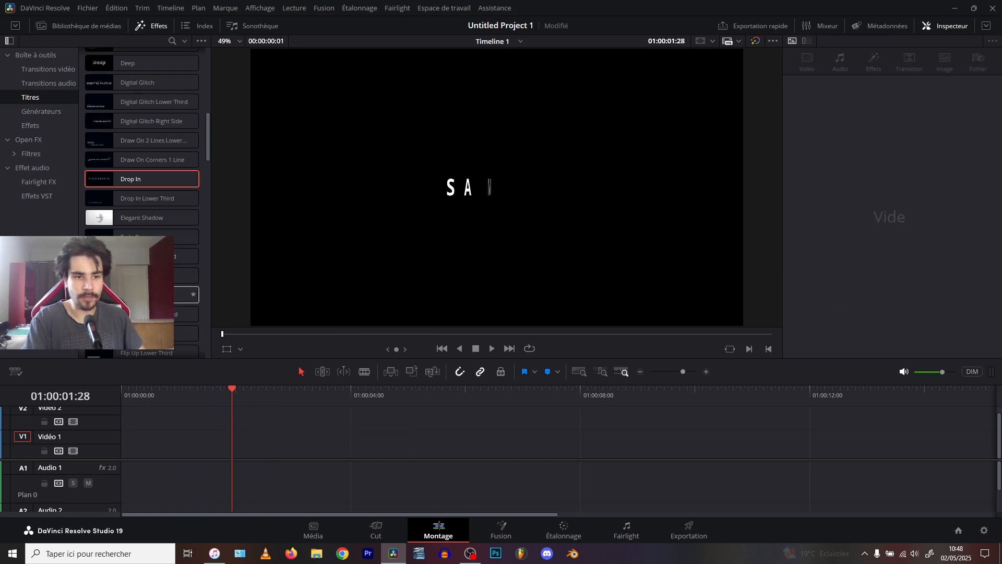
drag(141, 294, 117, 443)
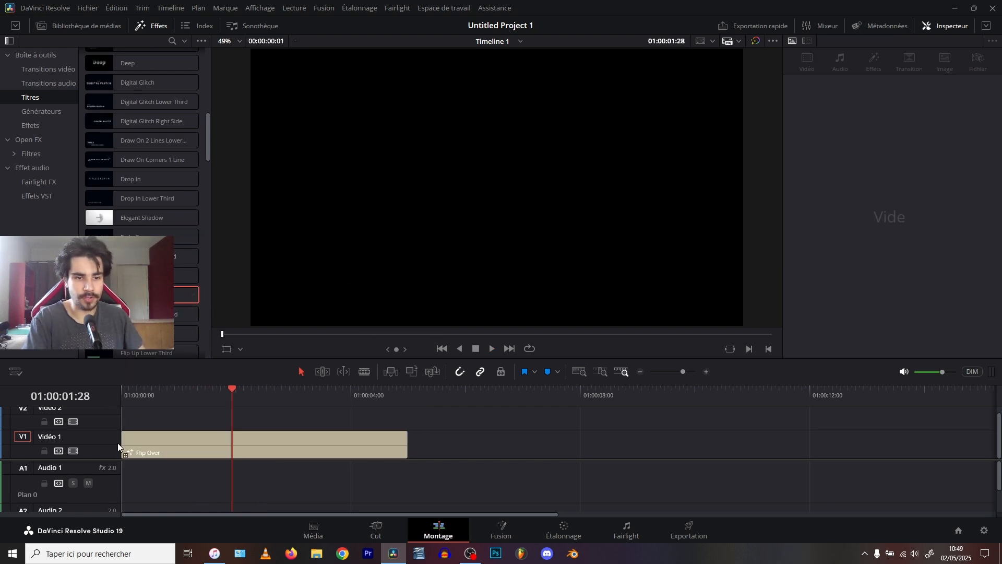
click(126, 388)
key(space)
click(162, 434)
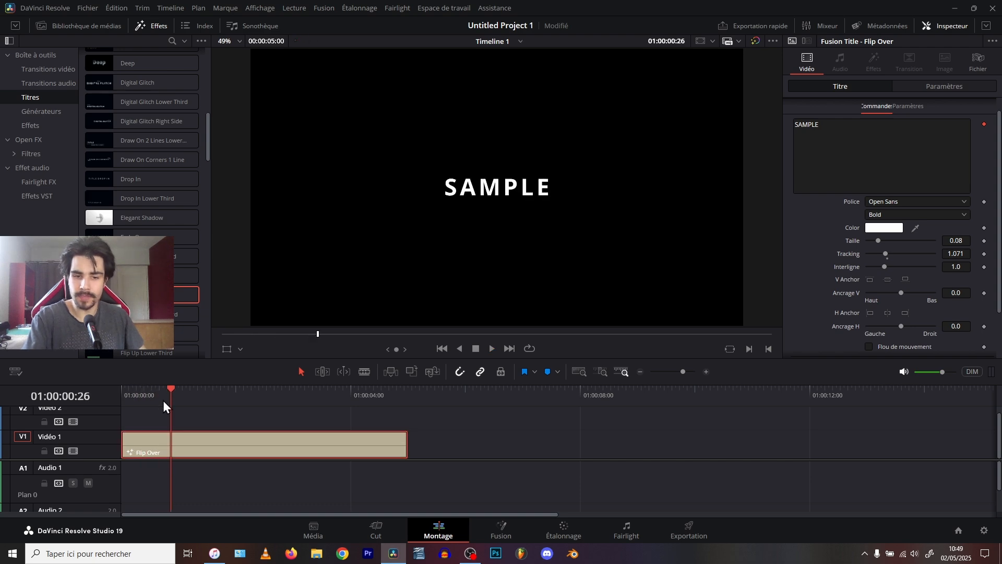
key(Delete)
Try out the Gradient Background title at the start of the Vidéo 1 track by scrubbing through it, and delete its clip
scroll(156, 292, down, 2)
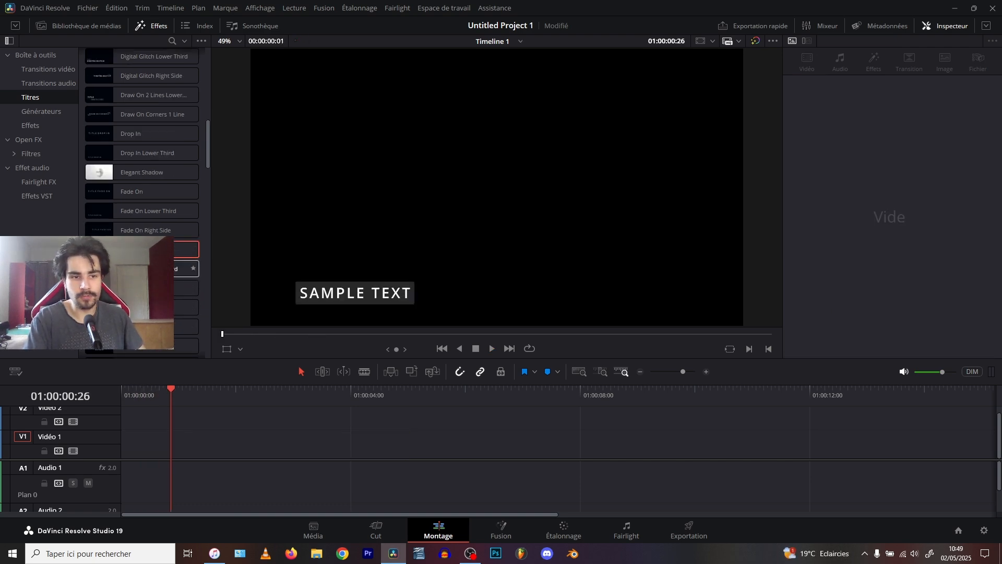
scroll(142, 209, down, 4)
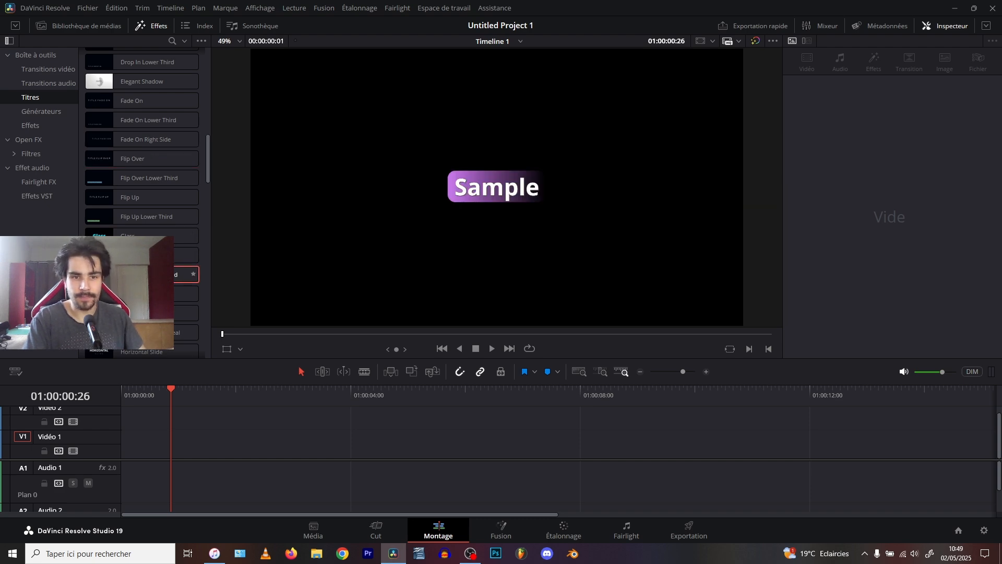
drag(186, 274, 127, 440)
click(149, 392)
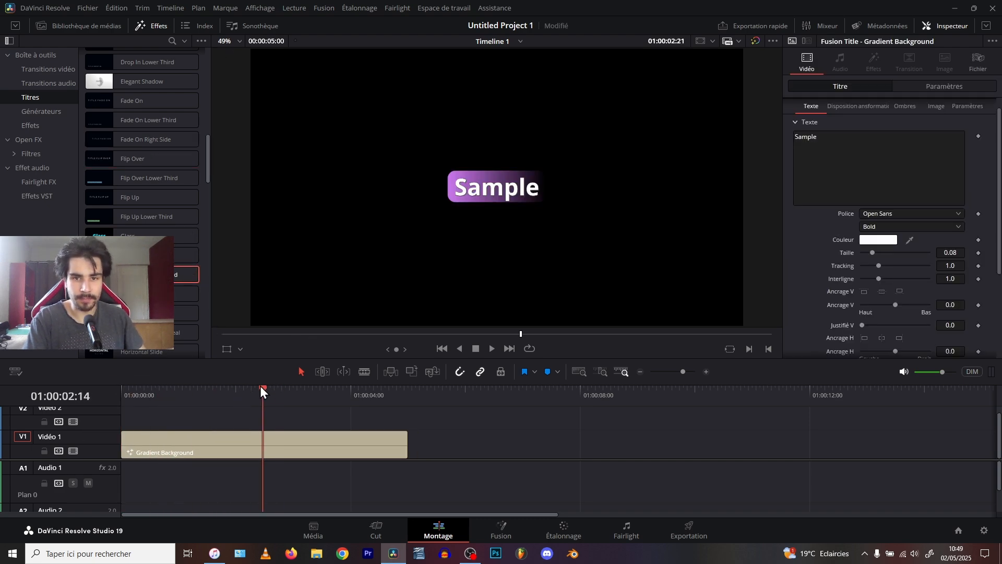
drag(260, 386, 228, 389)
scroll(141, 209, down, 1)
click(165, 445)
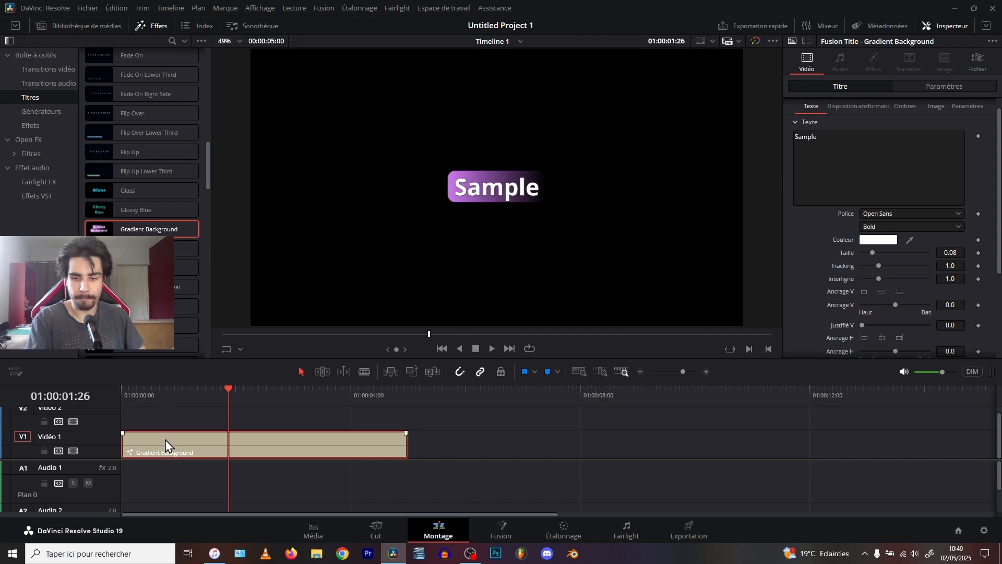
key(Delete)
Place the Pow!! Fusion title at the start of the Vidéo 1 track and play it back
scroll(146, 234, down, 3)
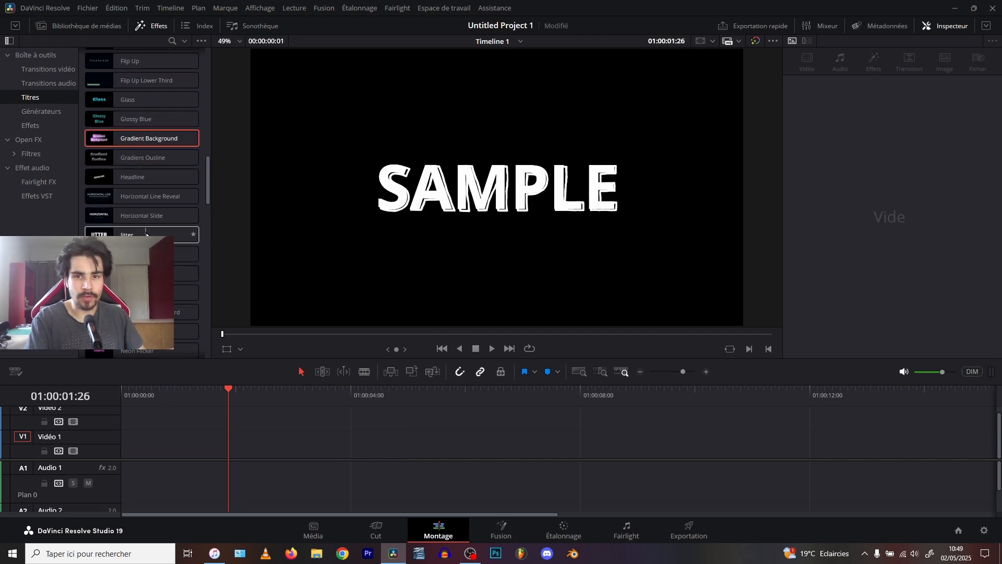
drag(146, 234, 149, 235)
scroll(93, 184, down, 2)
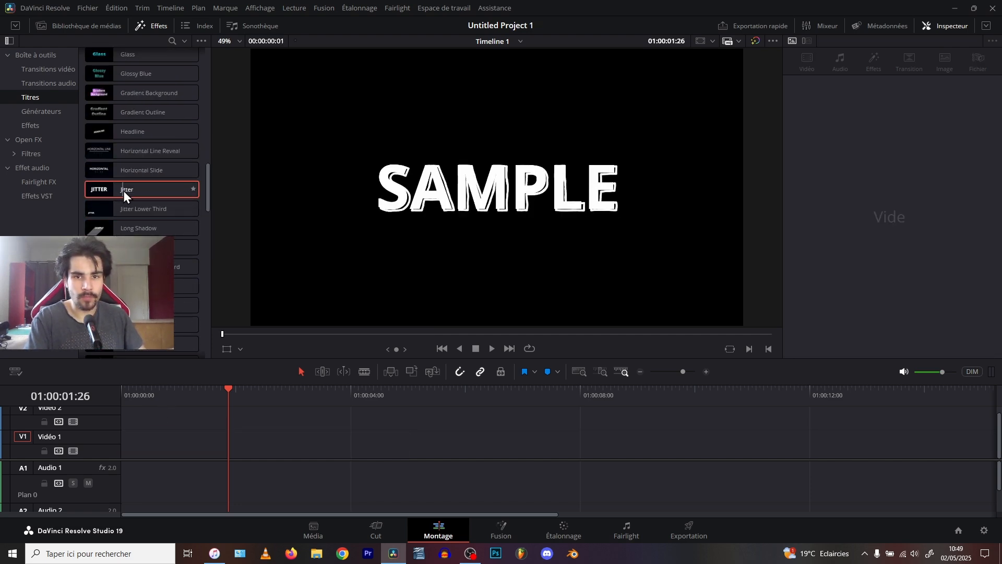
scroll(126, 198, down, 2)
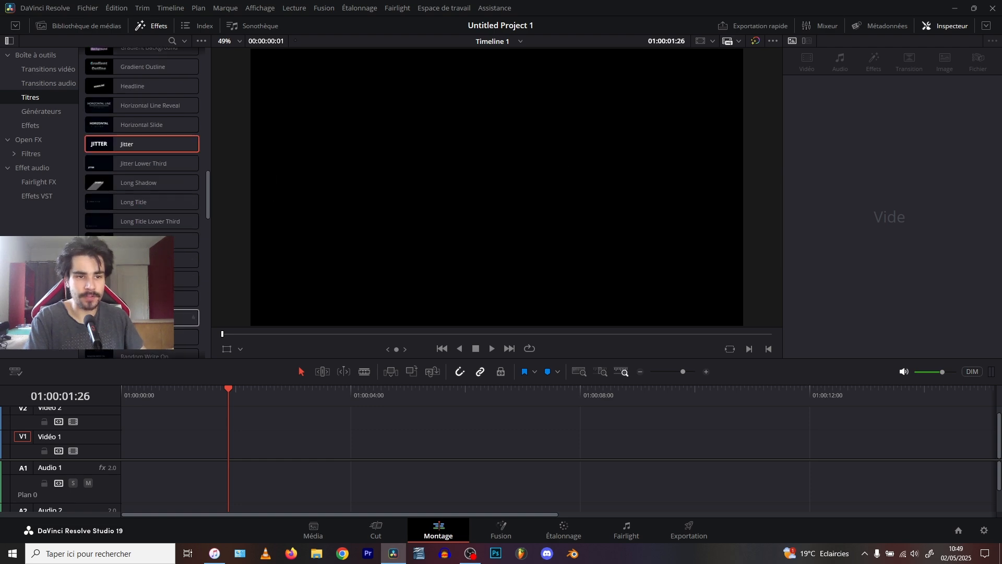
drag(136, 317, 127, 444)
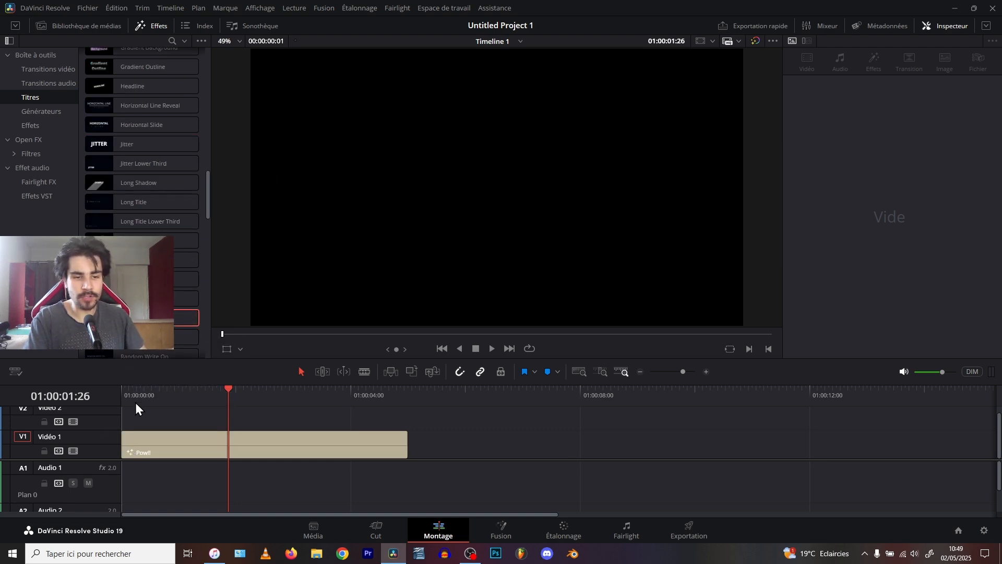
drag(133, 392, 110, 384)
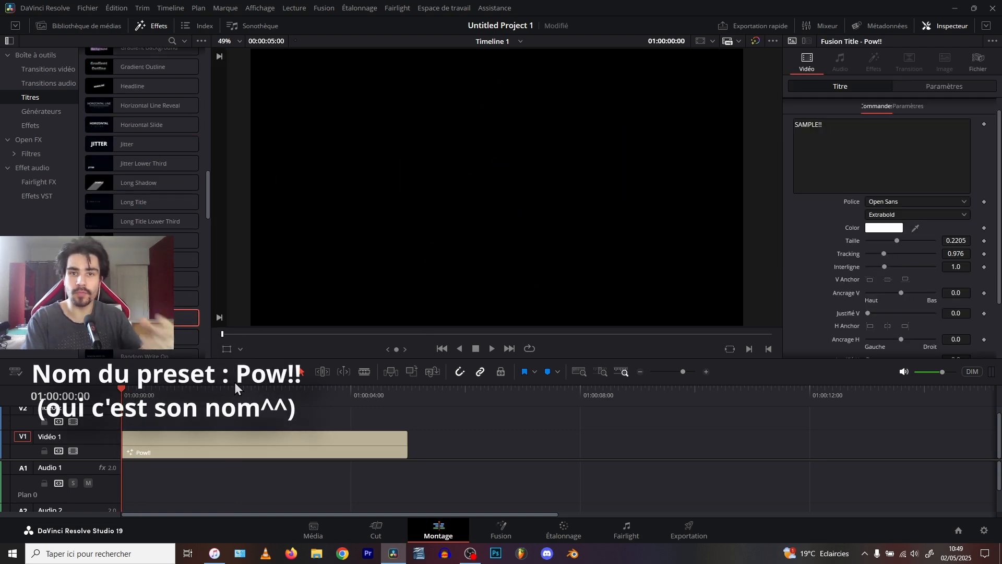
key(space)
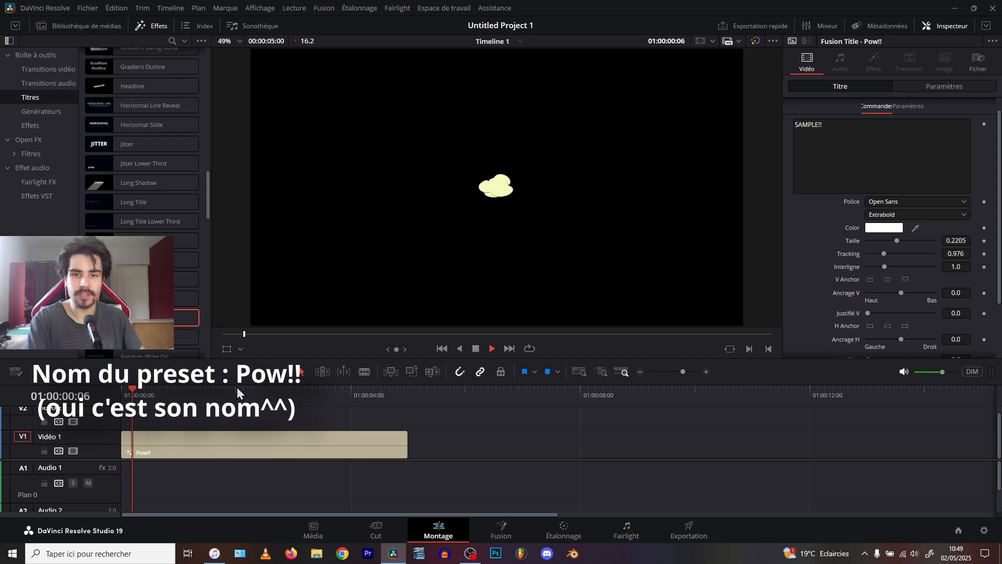
Scrub through the middle of the Pow!! title's animation, and delete its clip from the timeline
click(225, 390)
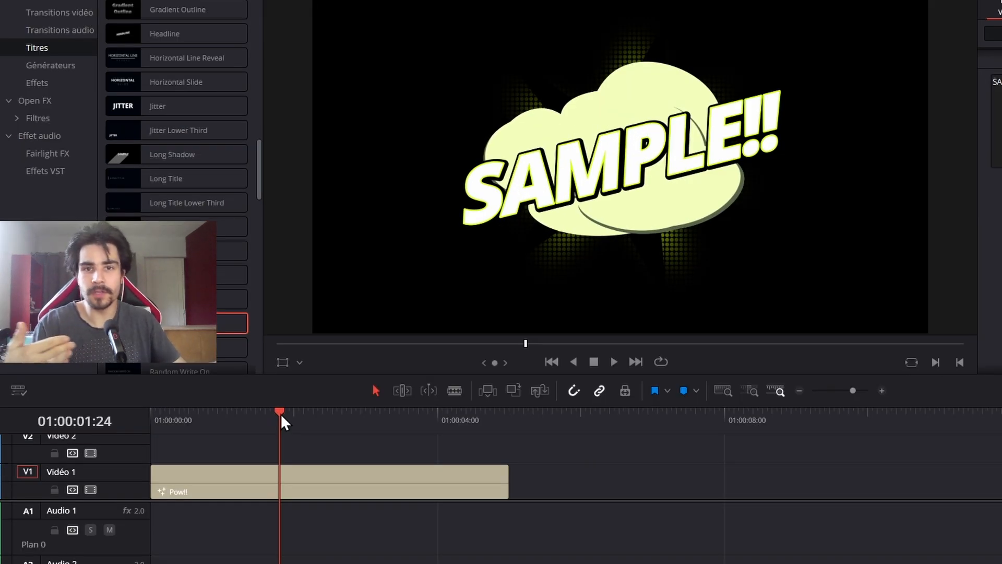
mouse_move(280, 414)
mouse_down()
mouse_move(212, 427)
mouse_move(272, 431)
mouse_up()
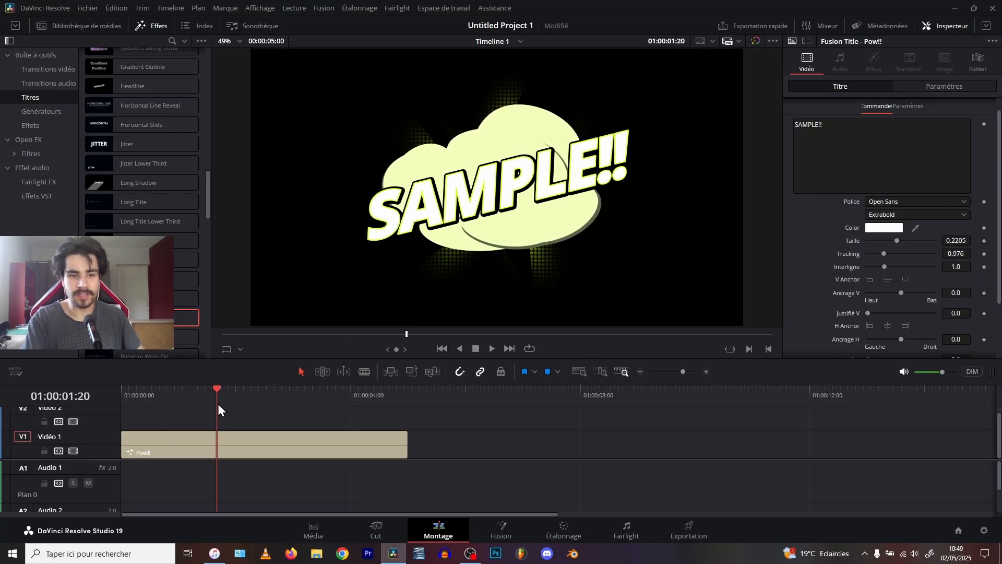
drag(217, 403, 260, 395)
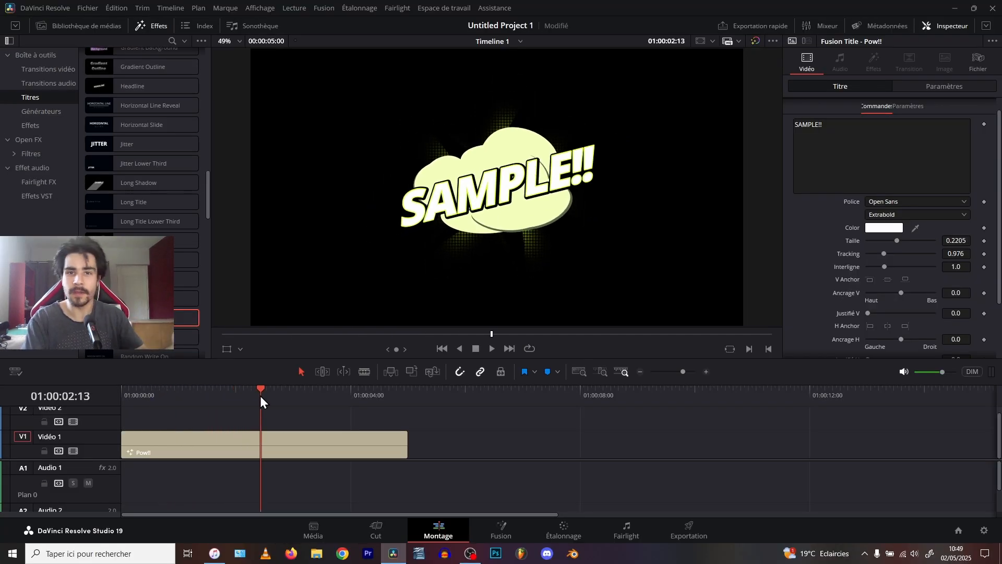
click(207, 443)
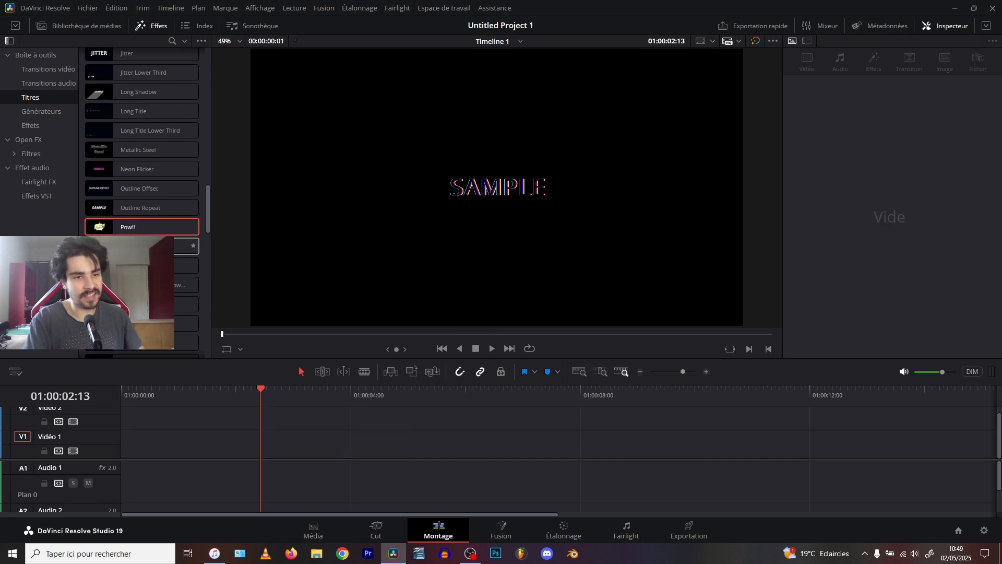
Try out the Random Write On title with playback from the start of the Vidéo 1 track, and delete its clip
drag(157, 265, 138, 452)
drag(126, 397, 82, 393)
key(space)
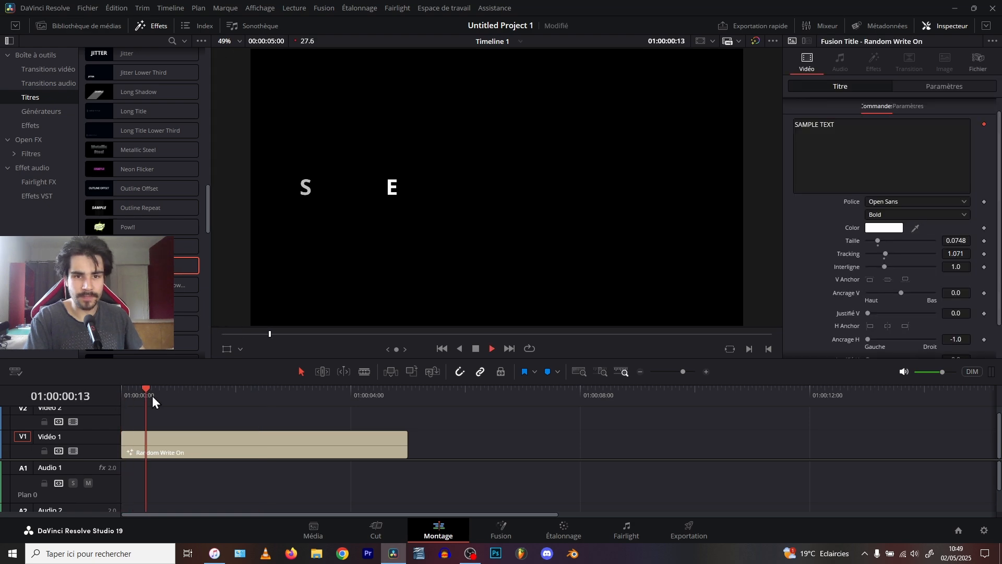
key(space)
scroll(151, 300, down, 1)
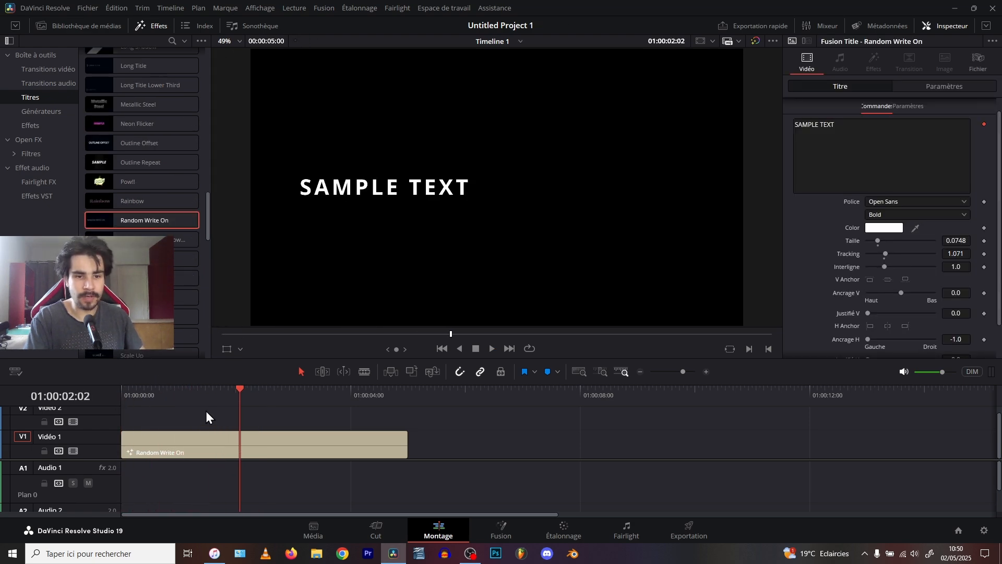
click(180, 446)
key(Delete)
Try out the Neon Flicker title with playback from the start of the Vidéo 1 track, and delete its clip
drag(106, 123, 130, 482)
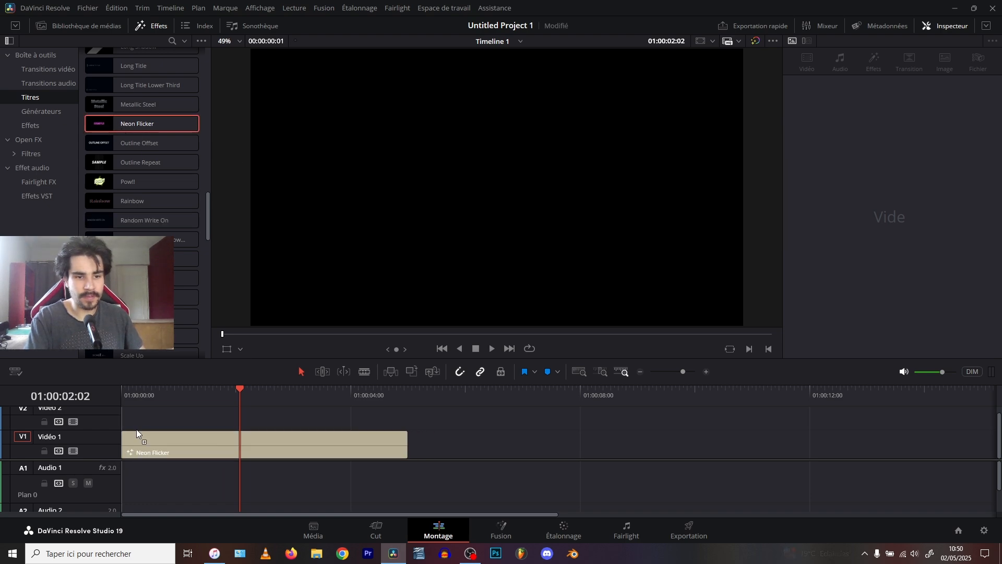
drag(136, 429, 135, 432)
key(Home)
key(space)
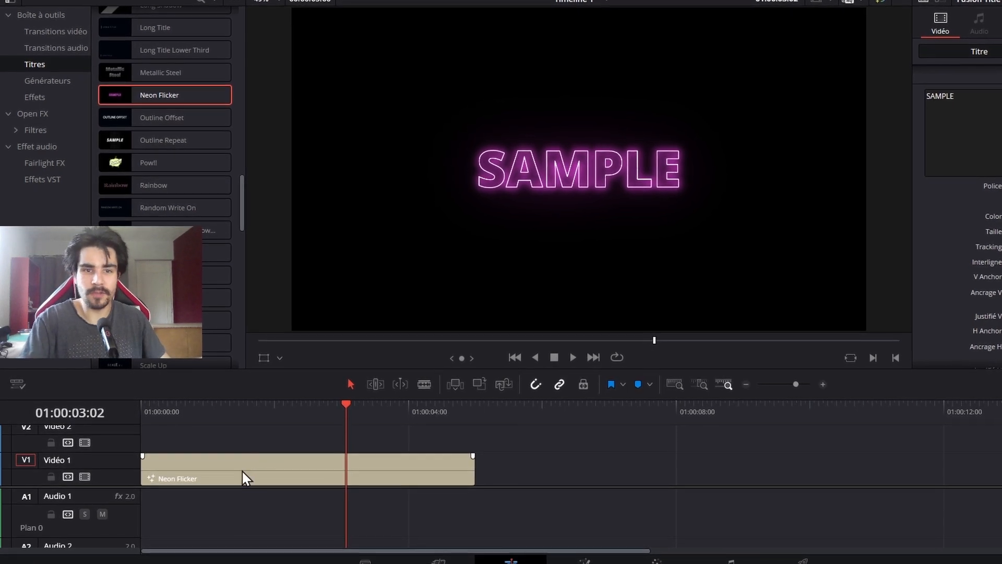
click(226, 477)
key(Delete)
Browse the remaining Fusion title presets further down the list and preview Slide From Center Line
scroll(186, 208, down, 5)
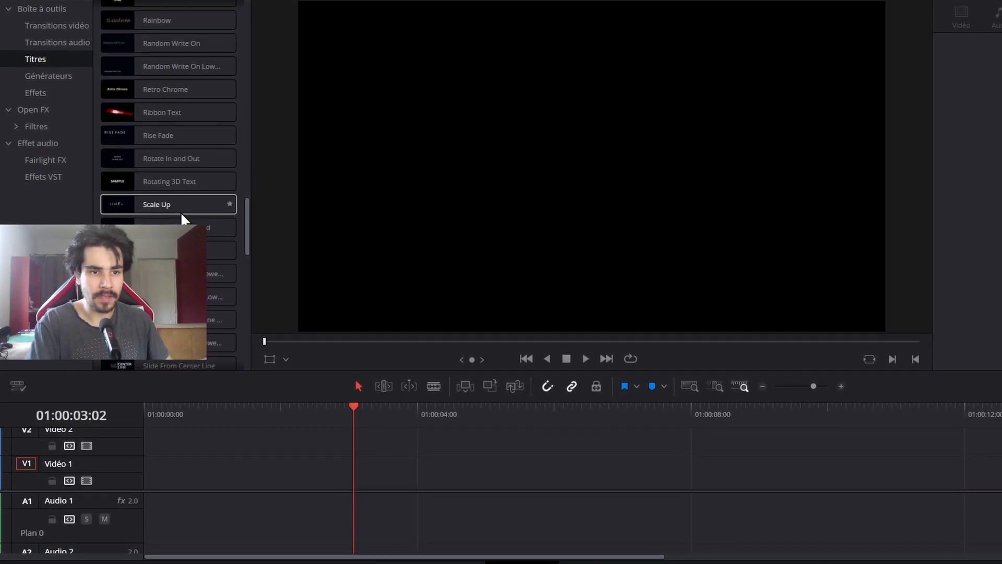
scroll(183, 214, down, 2)
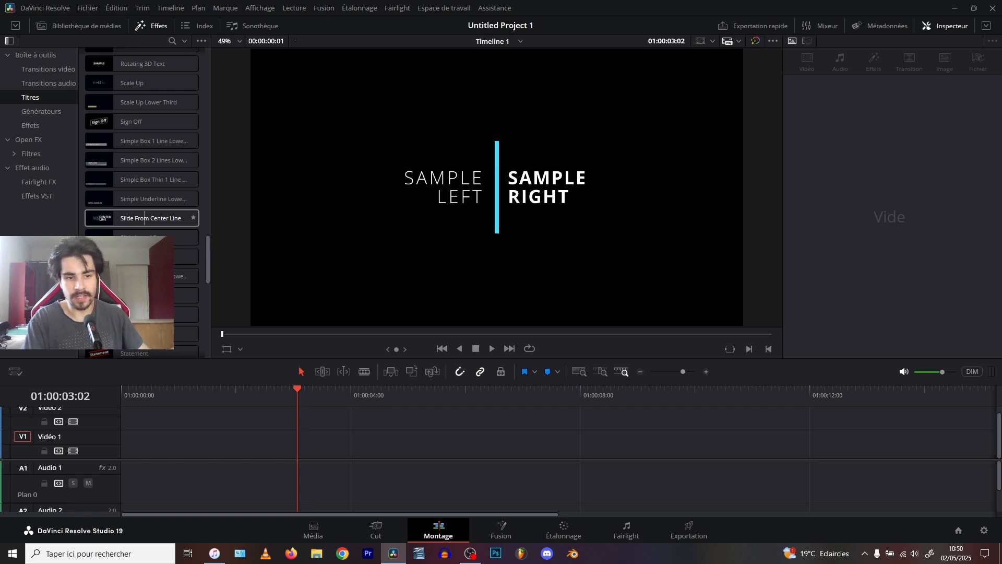
scroll(145, 218, down, 2)
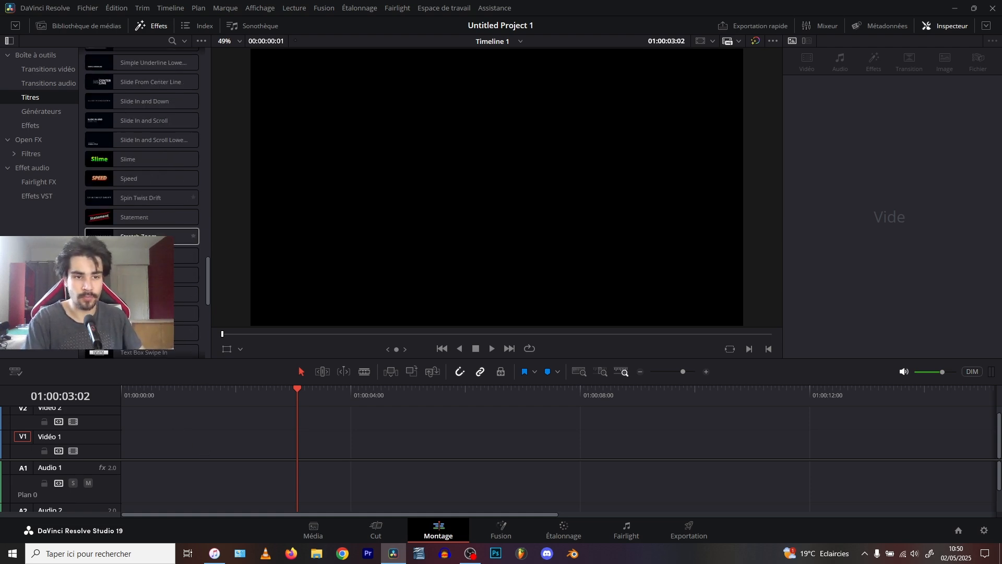
scroll(141, 172, down, 5)
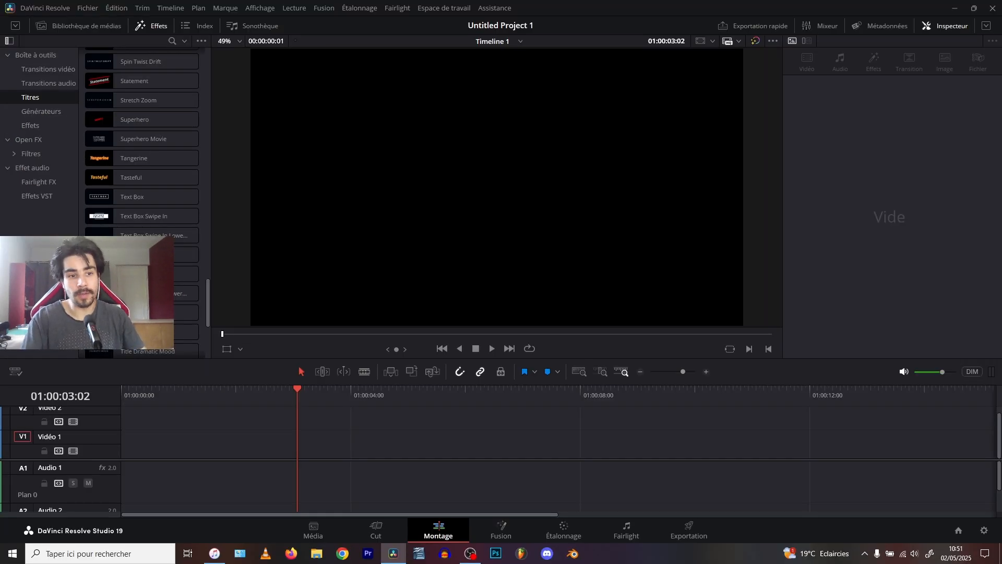
Look through the Fusion title presets from Rotating 3D Text to the end of the list, and return to the basic titles
scroll(115, 196, up, 5)
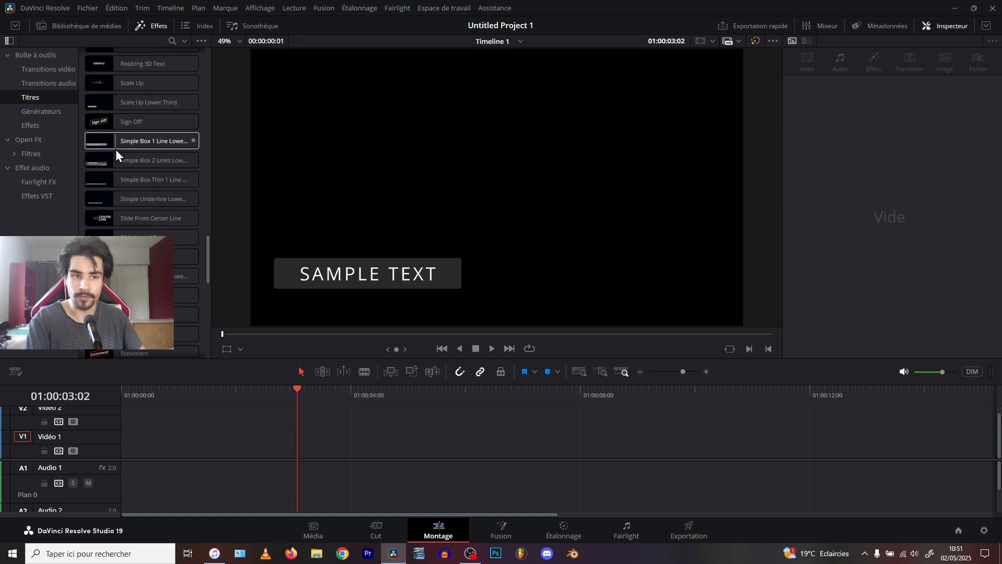
scroll(100, 220, down, 6)
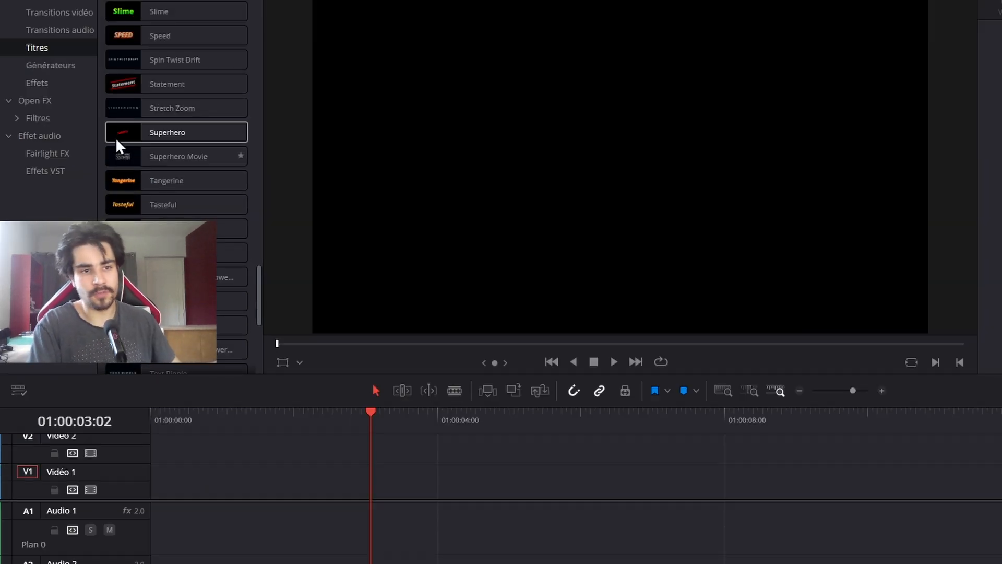
scroll(118, 137, down, 5)
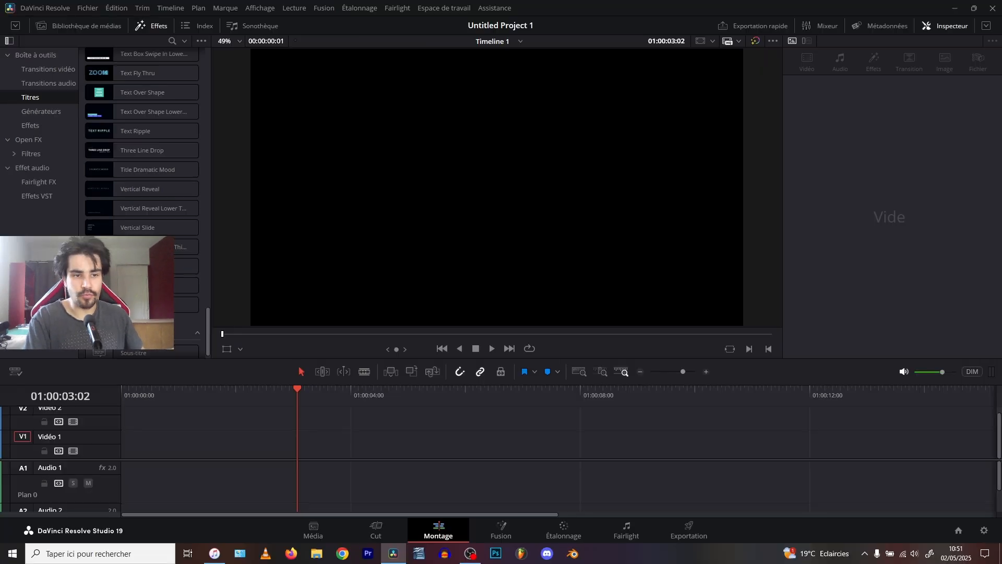
scroll(97, 124, up, 5)
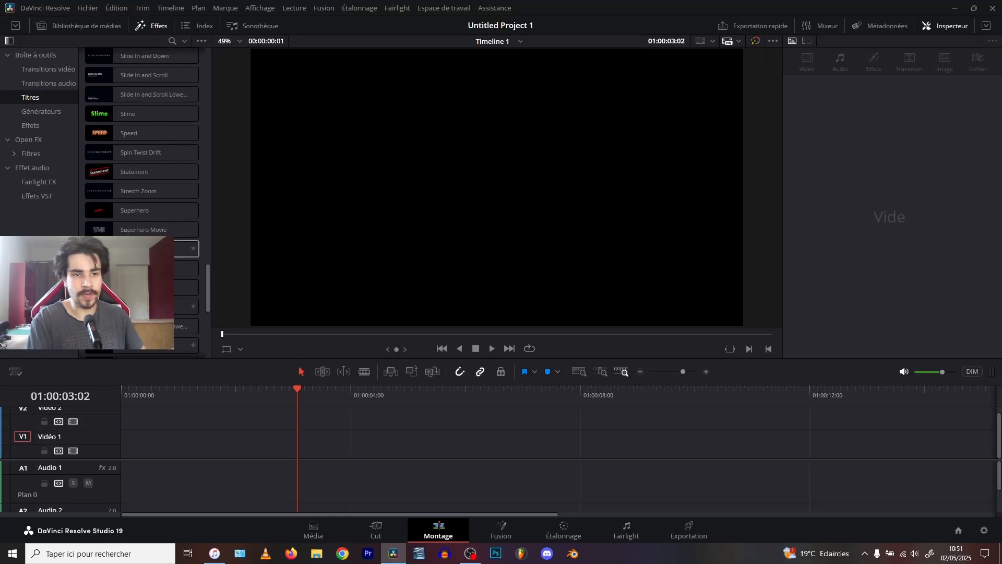
scroll(97, 124, up, 3)
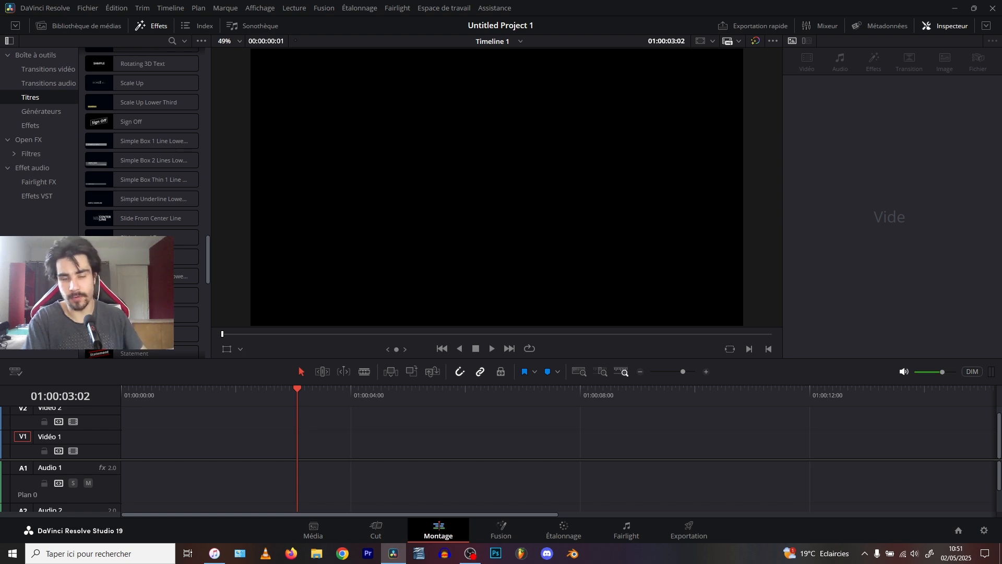
scroll(137, 157, up, 3)
scroll(136, 157, up, 10)
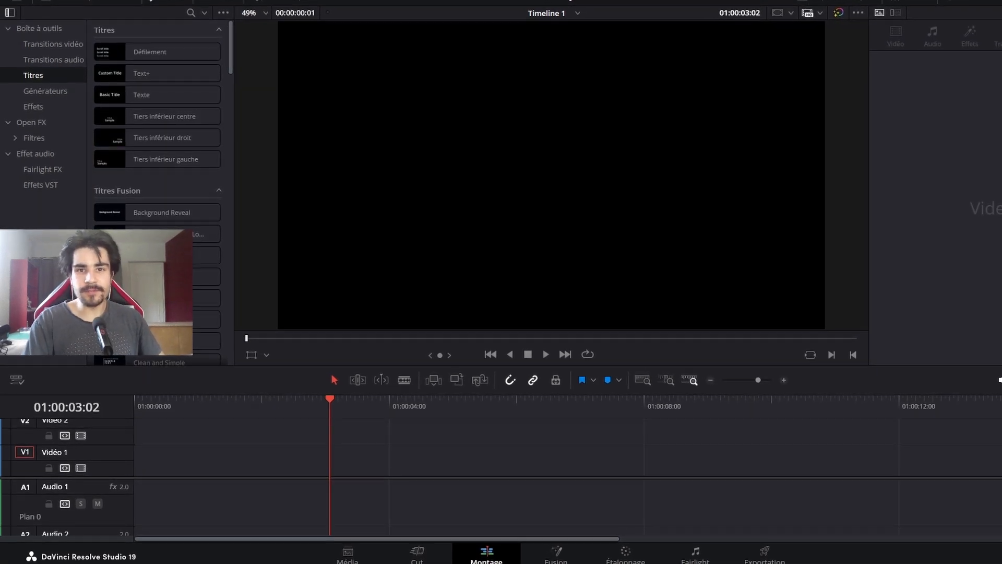